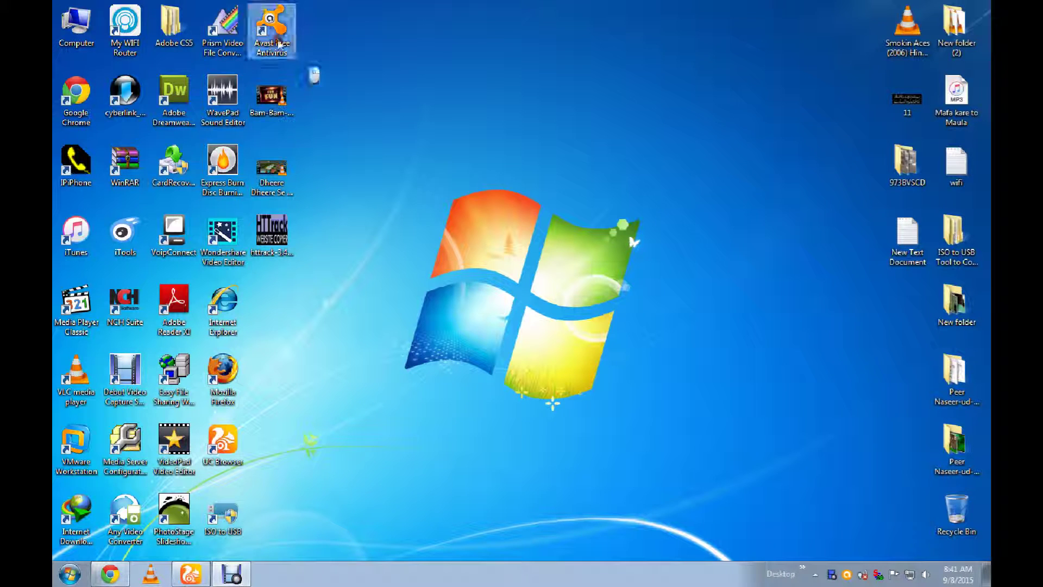
Move the HTTrack installer on the desktop to below the New Text Document file and refresh the desktop
{"action": "left_click", "coordinate": [264, 232]}
{"action": "left_click_drag", "start_coordinate": [264, 232], "coordinate": [906, 321]}
{"action": "right_click", "coordinate": [520, 41]}
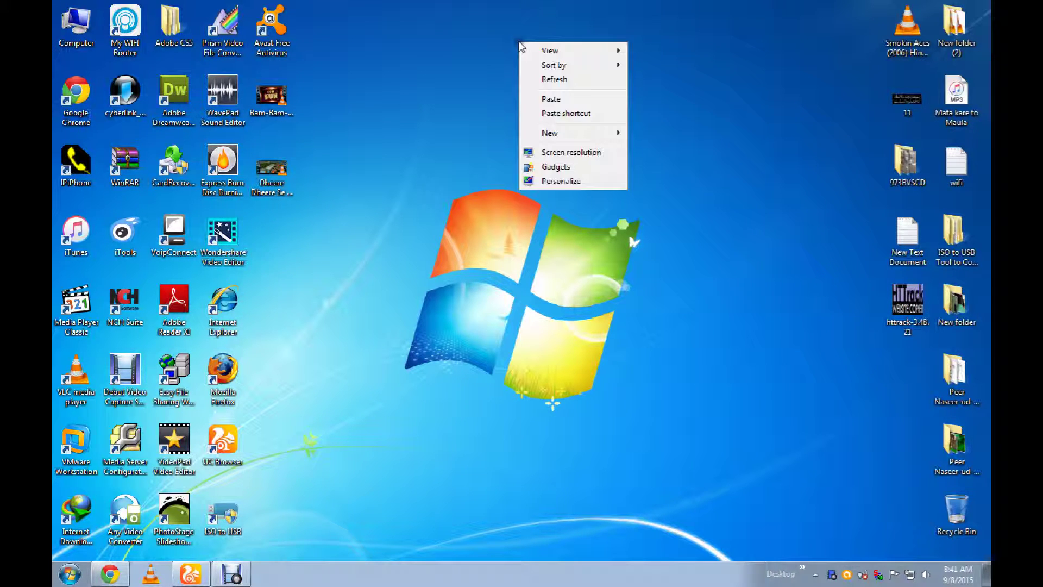
{"action": "left_click", "coordinate": [554, 77]}
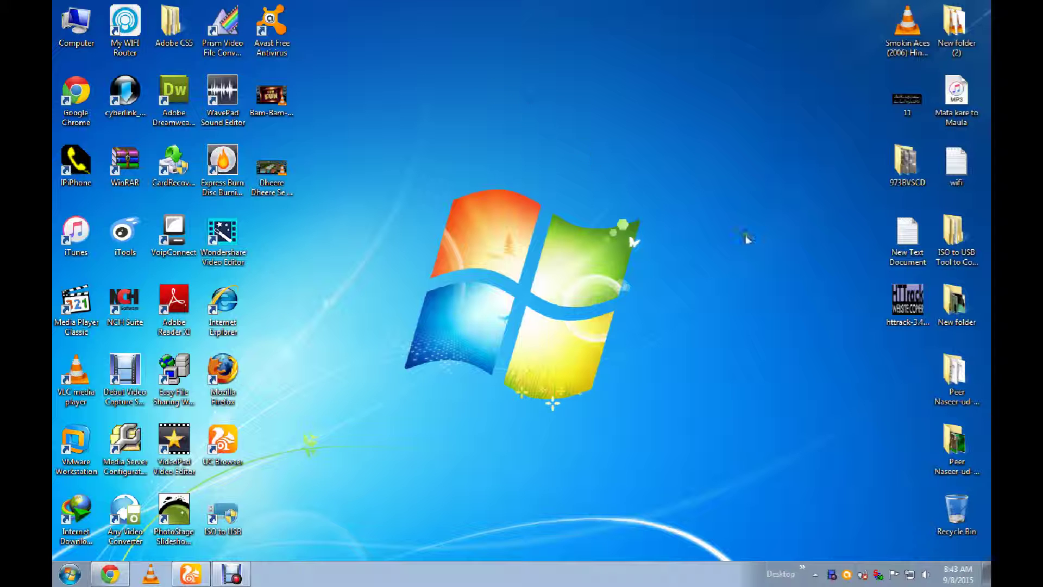
Run the HTTrack installer from the desktop and accept its license agreement
{"action": "left_click", "coordinate": [903, 304]}
{"action": "double_click", "coordinate": [902, 305]}
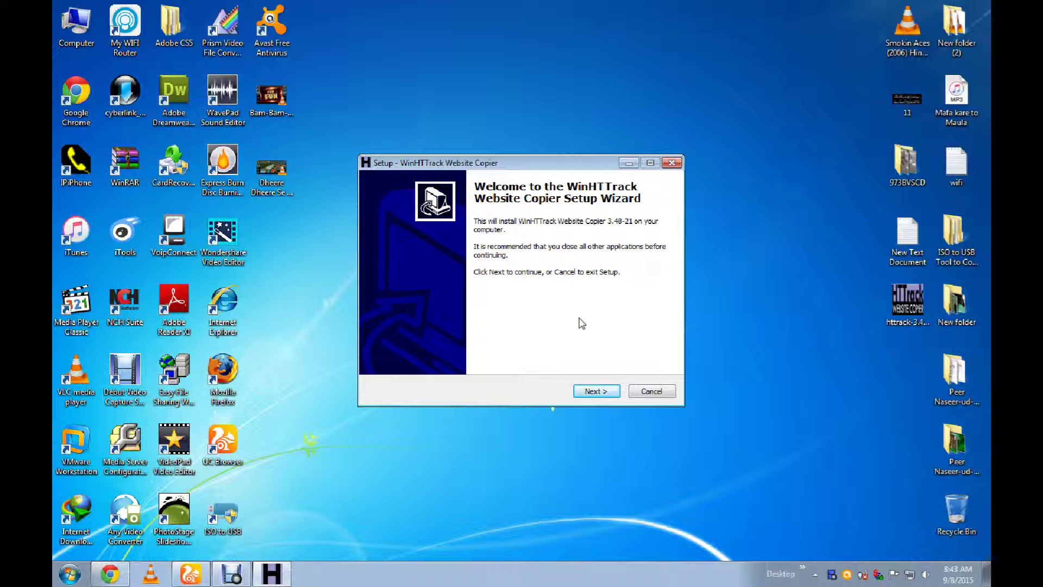
{"action": "left_click", "coordinate": [596, 391]}
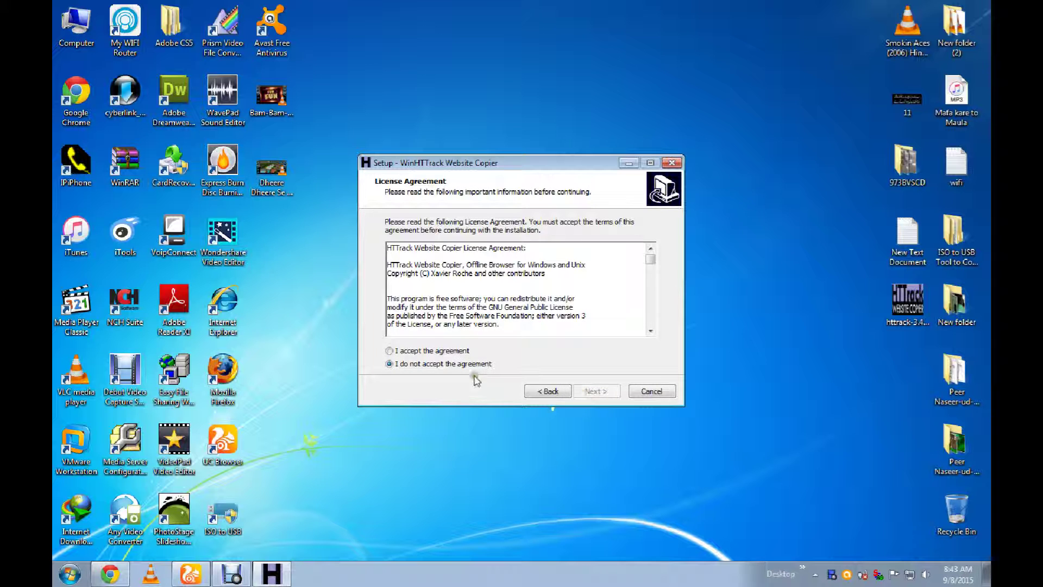
{"action": "left_click", "coordinate": [443, 351]}
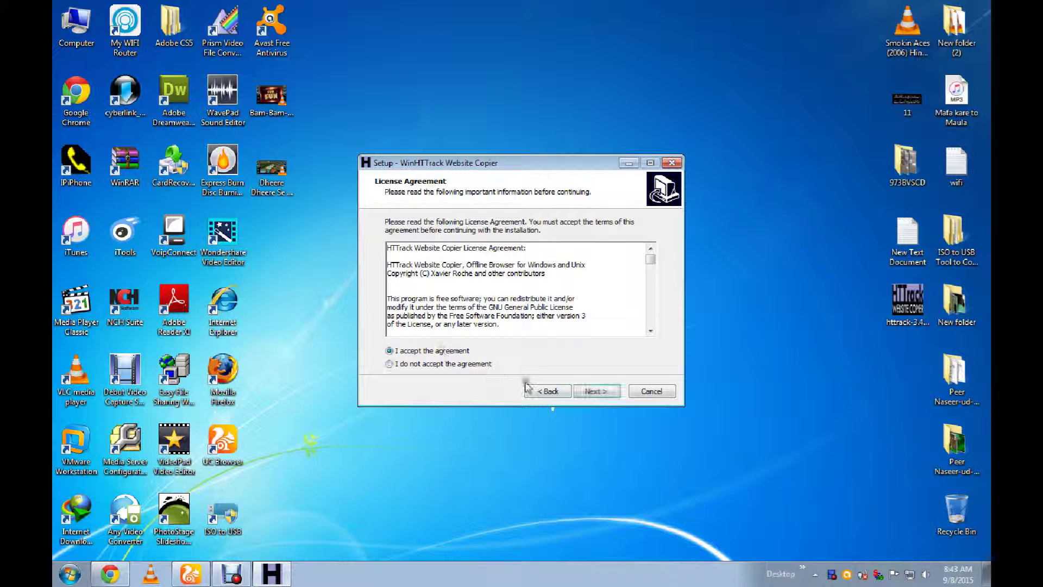
Install WinHTTrack Website Copier with the default settings, keeping the file type registration and the desktop icon
{"action": "left_click", "coordinate": [596, 392]}
{"action": "left_click", "coordinate": [596, 392]}
{"action": "left_click", "coordinate": [596, 392]}
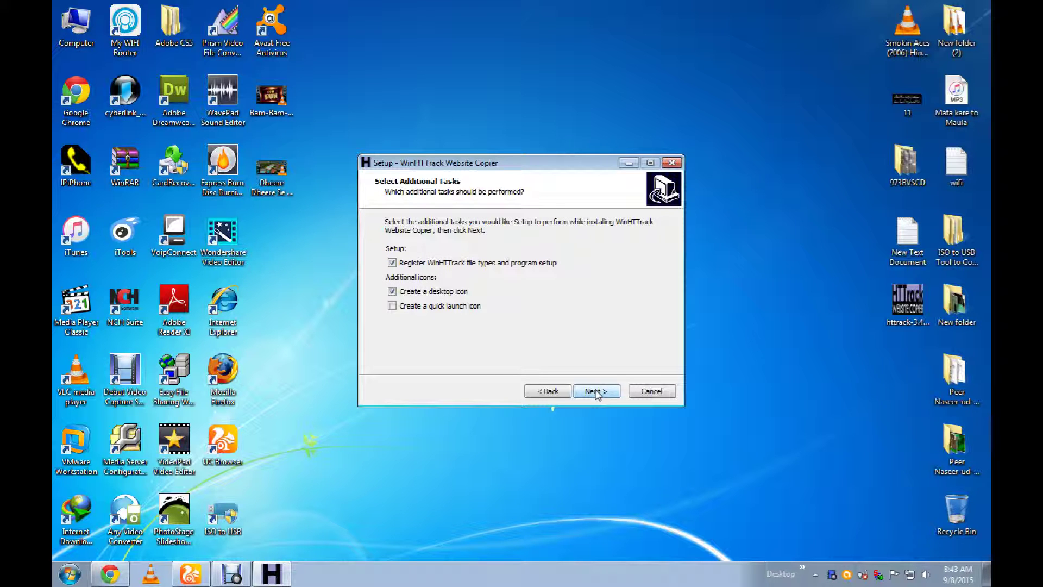
{"action": "left_click", "coordinate": [596, 391]}
{"action": "left_click", "coordinate": [596, 392]}
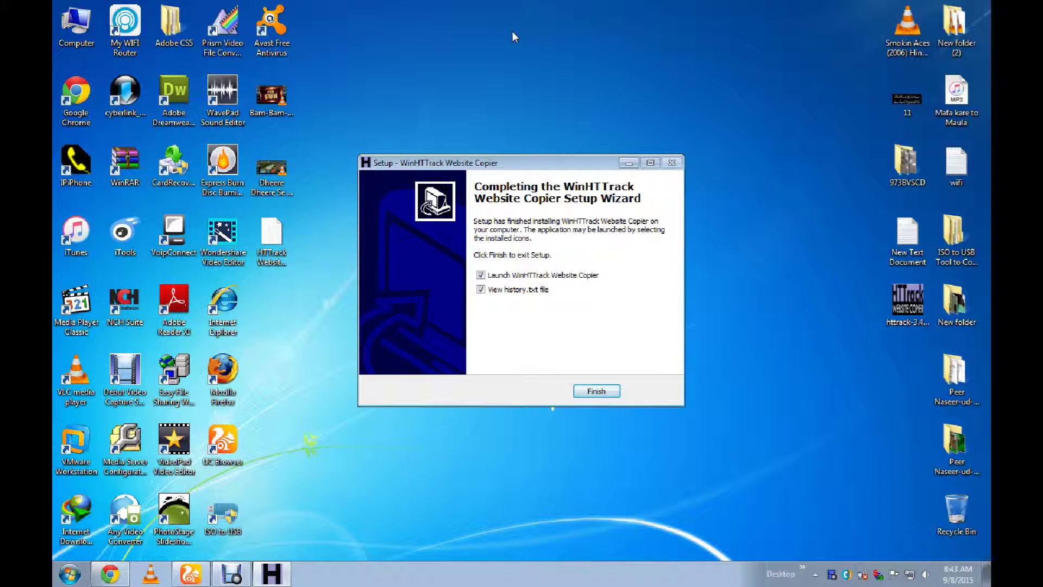
Finish the setup without launching WinHTTrack Website Copier or viewing the history.txt file
{"action": "left_click", "coordinate": [481, 290]}
{"action": "left_click", "coordinate": [481, 275]}
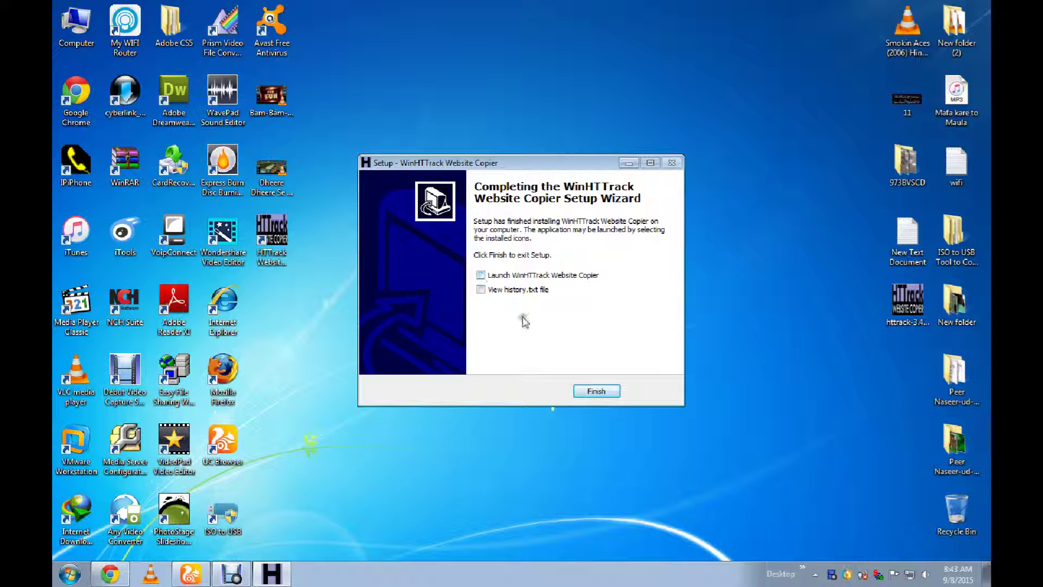
{"action": "left_click", "coordinate": [593, 390]}
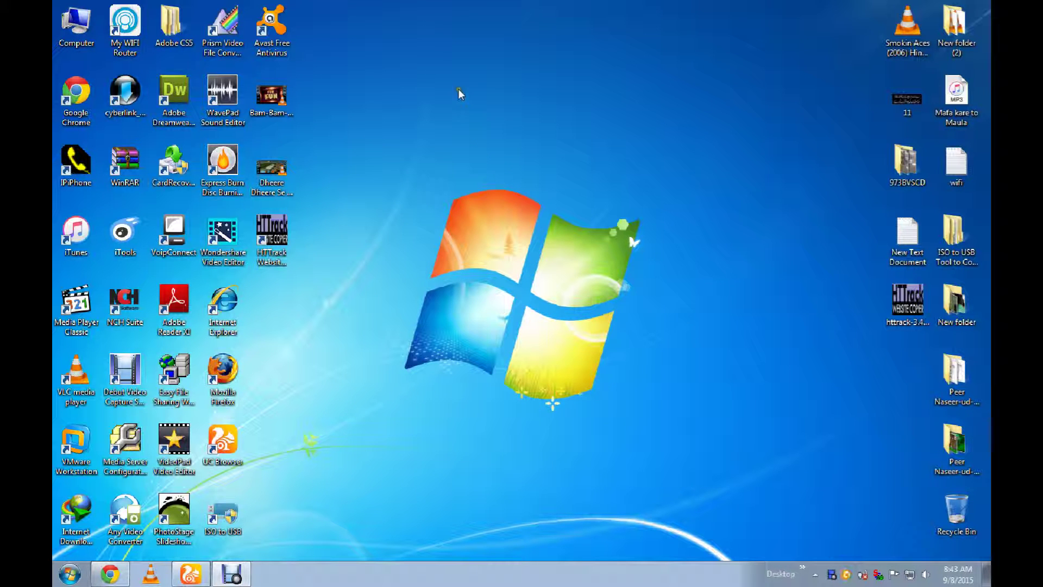
{"action": "right_click", "coordinate": [481, 105]}
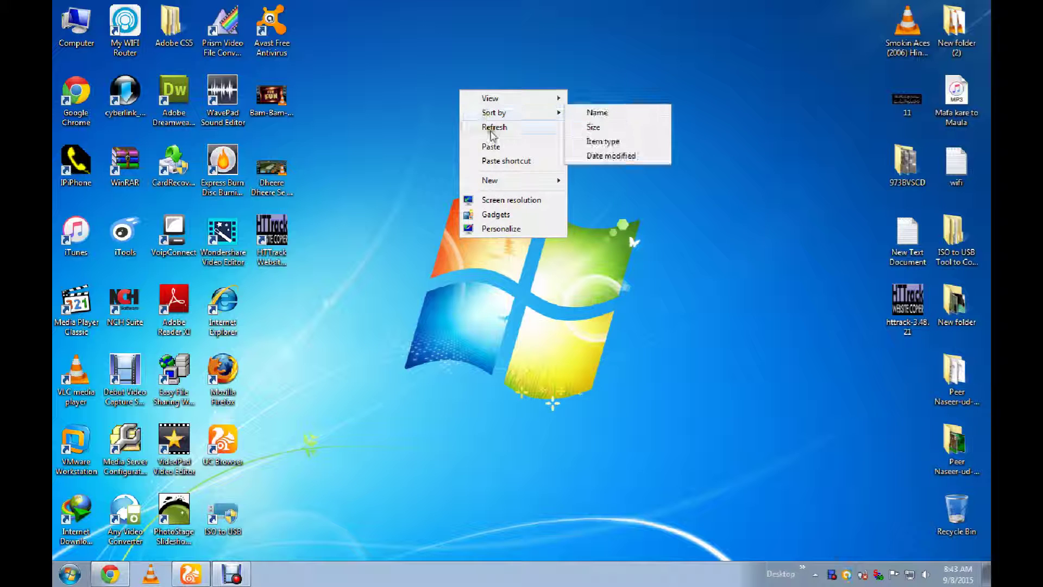
{"action": "left_click", "coordinate": [482, 124]}
{"action": "right_click", "coordinate": [468, 99]}
{"action": "left_click", "coordinate": [497, 135]}
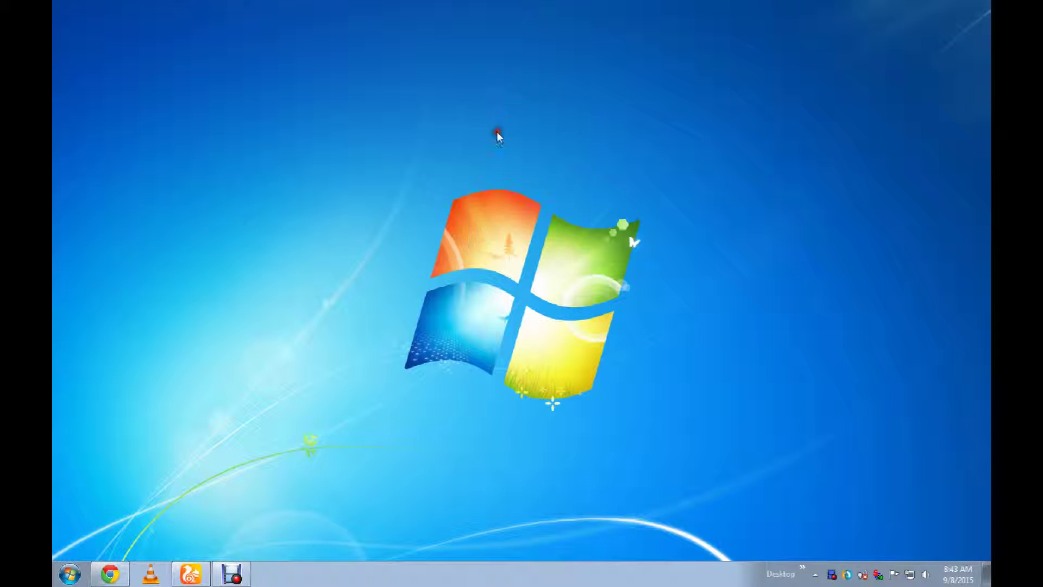
{"action": "right_click", "coordinate": [489, 81]}
{"action": "left_click", "coordinate": [516, 117]}
{"action": "right_click", "coordinate": [513, 116]}
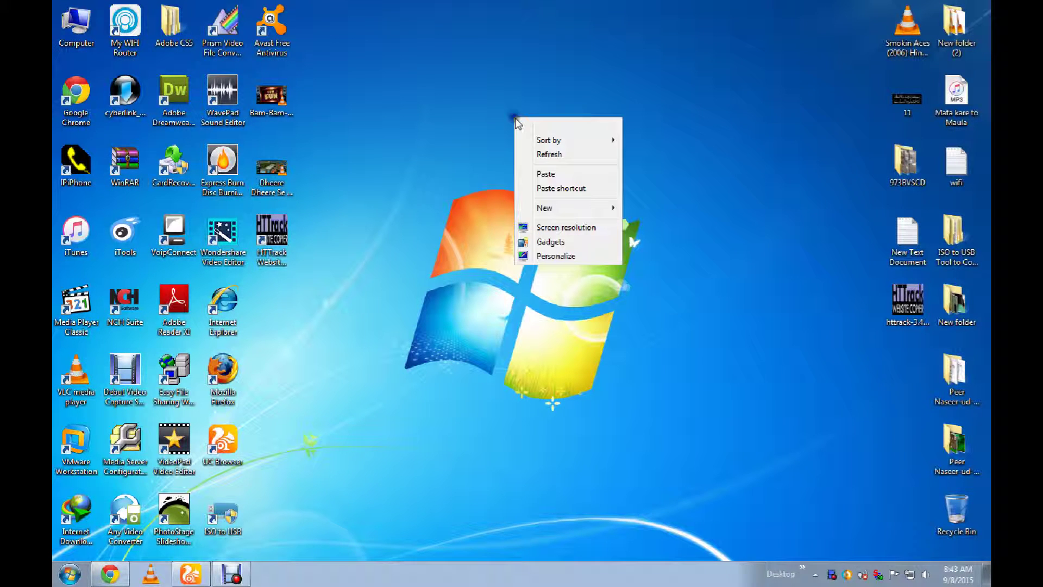
{"action": "left_click", "coordinate": [522, 153]}
{"action": "right_click", "coordinate": [482, 113]}
{"action": "left_click", "coordinate": [502, 149]}
{"action": "right_click", "coordinate": [476, 97]}
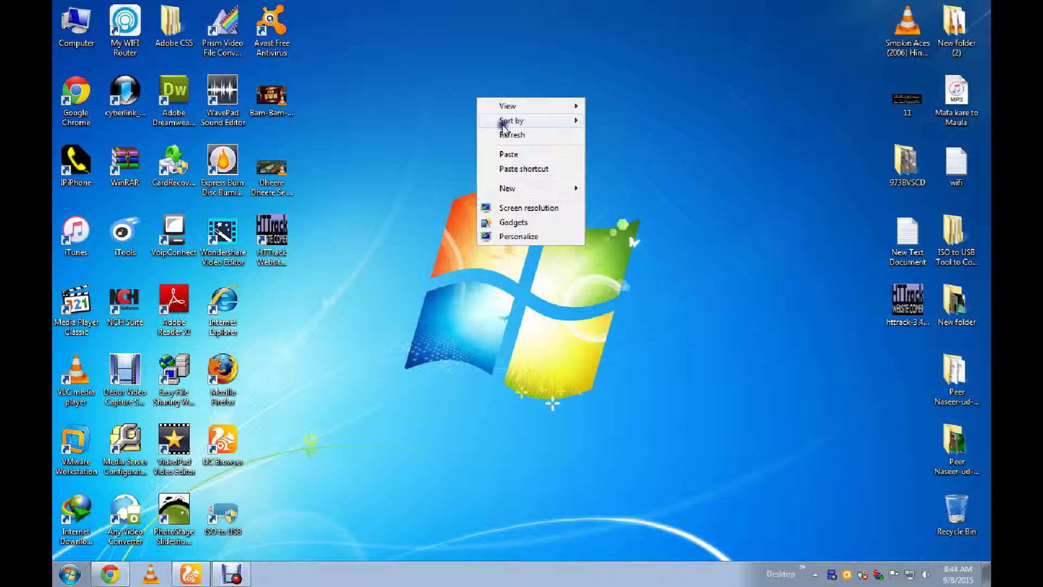
{"action": "left_click", "coordinate": [479, 84]}
{"action": "right_click", "coordinate": [477, 81]}
{"action": "left_click", "coordinate": [464, 62]}
{"action": "right_click", "coordinate": [460, 59]}
{"action": "left_click", "coordinate": [476, 98]}
{"action": "right_click", "coordinate": [469, 53]}
{"action": "left_click", "coordinate": [493, 88]}
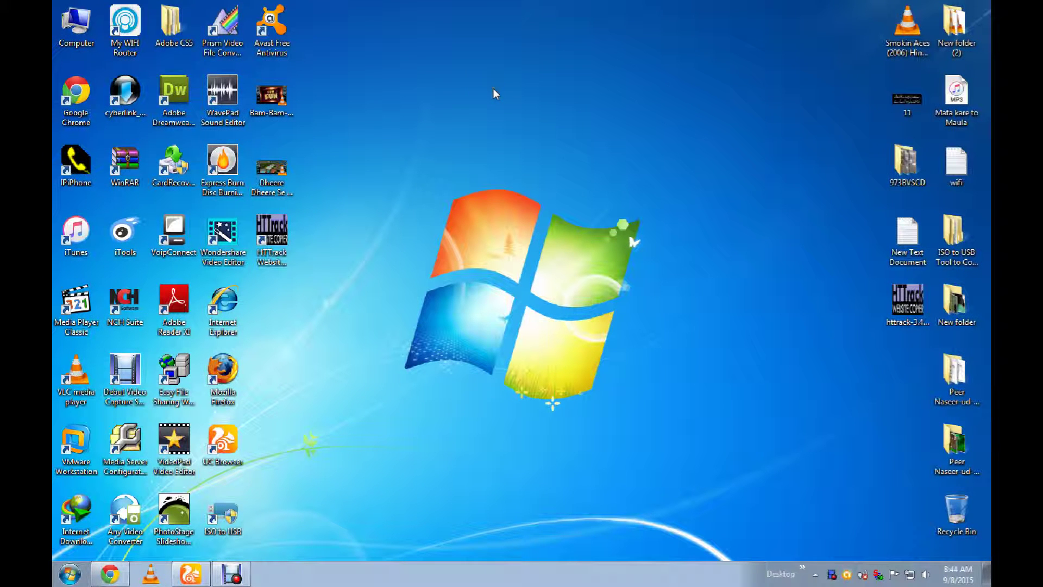
Launch HTTrack Website Copier from the desktop, accept English as the language and start a new project
{"action": "left_click", "coordinate": [270, 241]}
{"action": "double_click", "coordinate": [270, 241]}
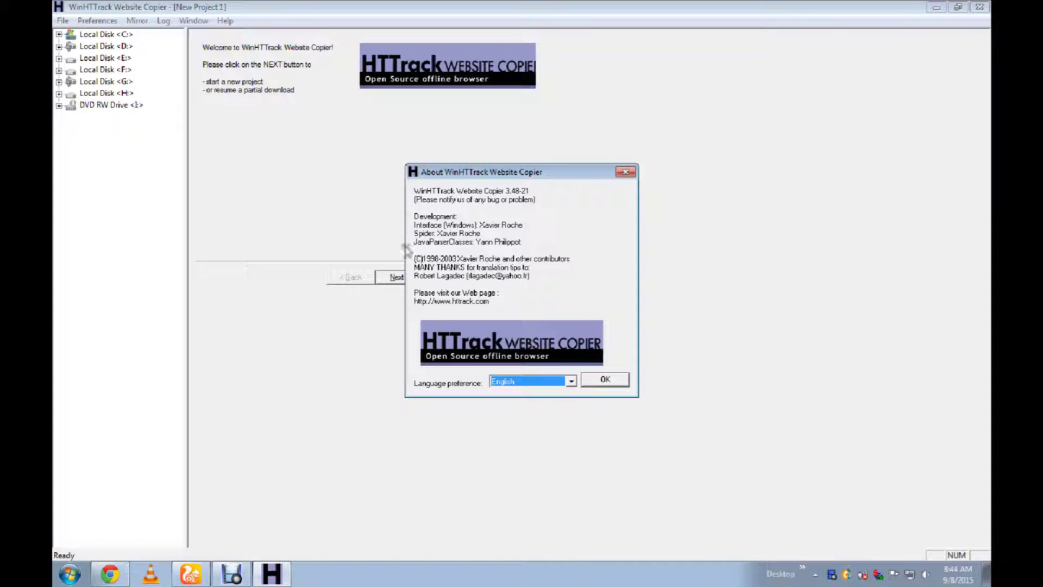
{"action": "left_click", "coordinate": [602, 380]}
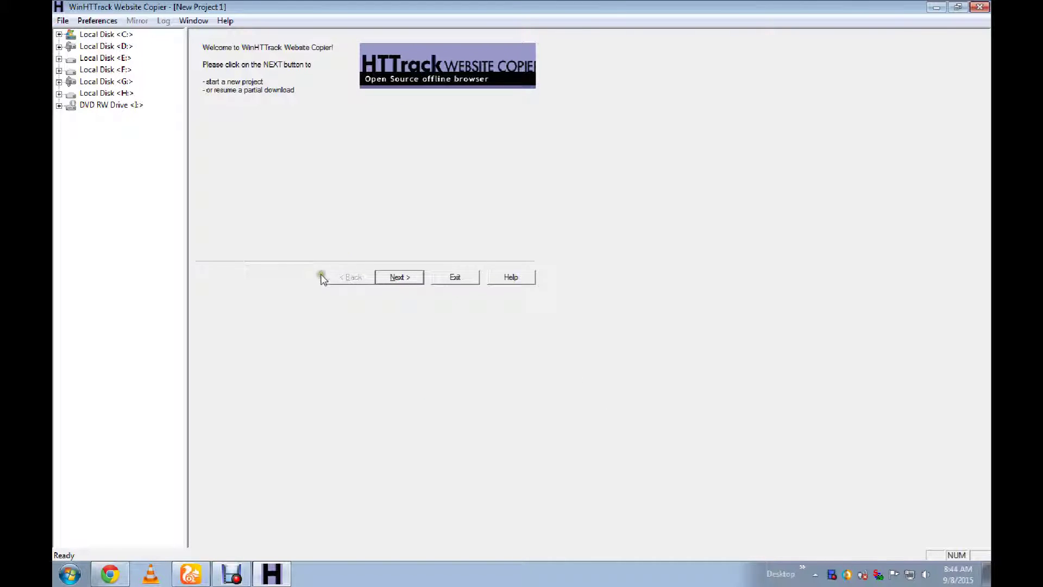
{"action": "left_click", "coordinate": [397, 278]}
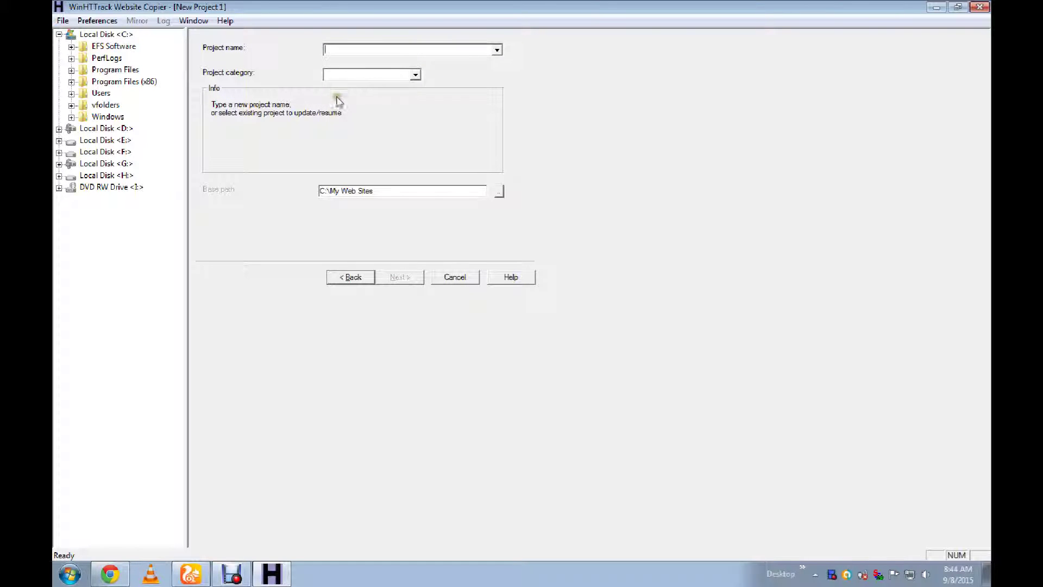
{"action": "left_click", "coordinate": [496, 50]}
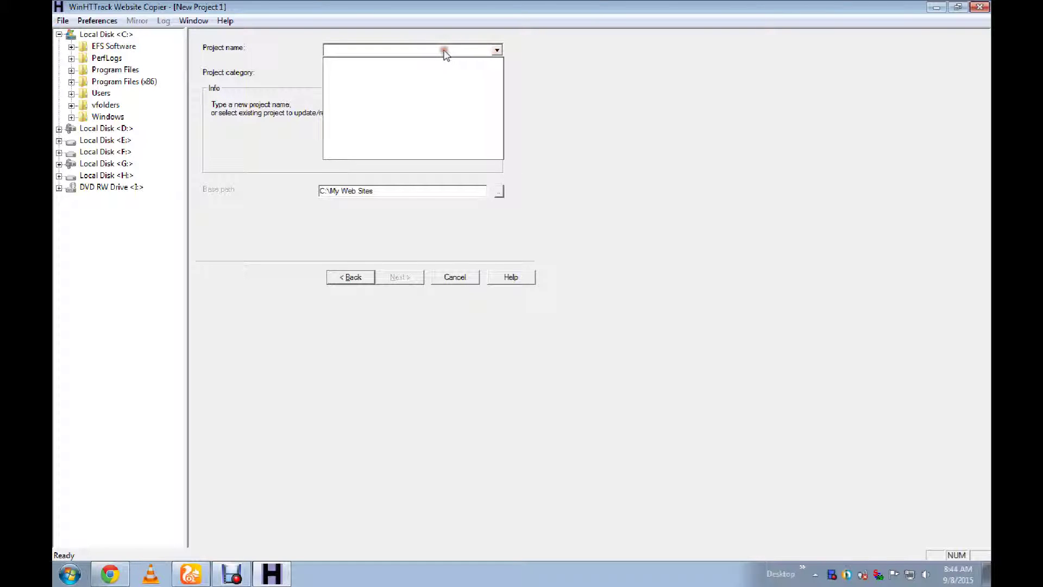
{"action": "left_click", "coordinate": [444, 50]}
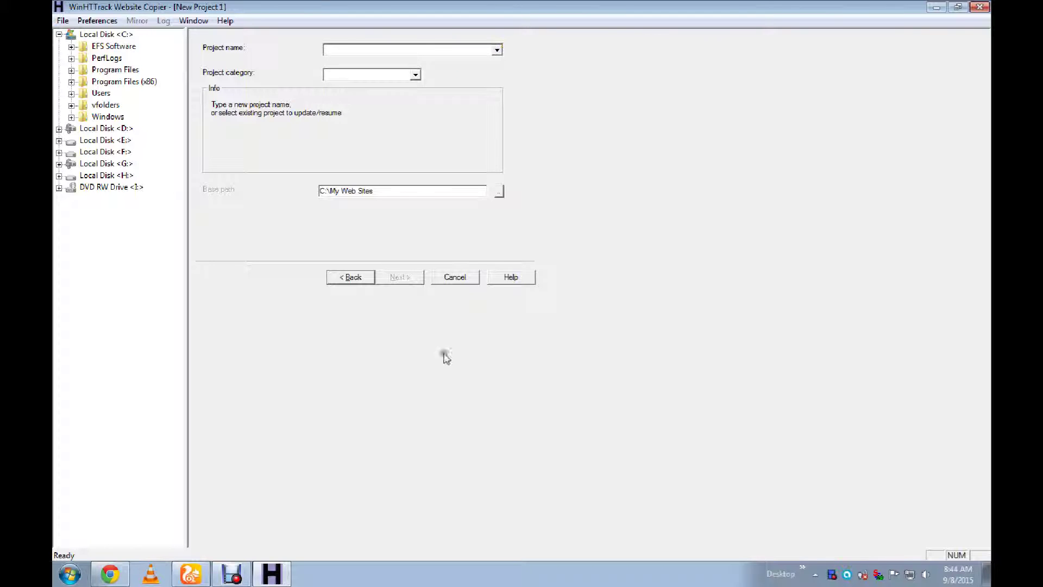
Switch to Chrome, enter the address shininggrouppk.blogspot.com in a new tab, copy it and close the tab
{"action": "left_click", "coordinate": [107, 578]}
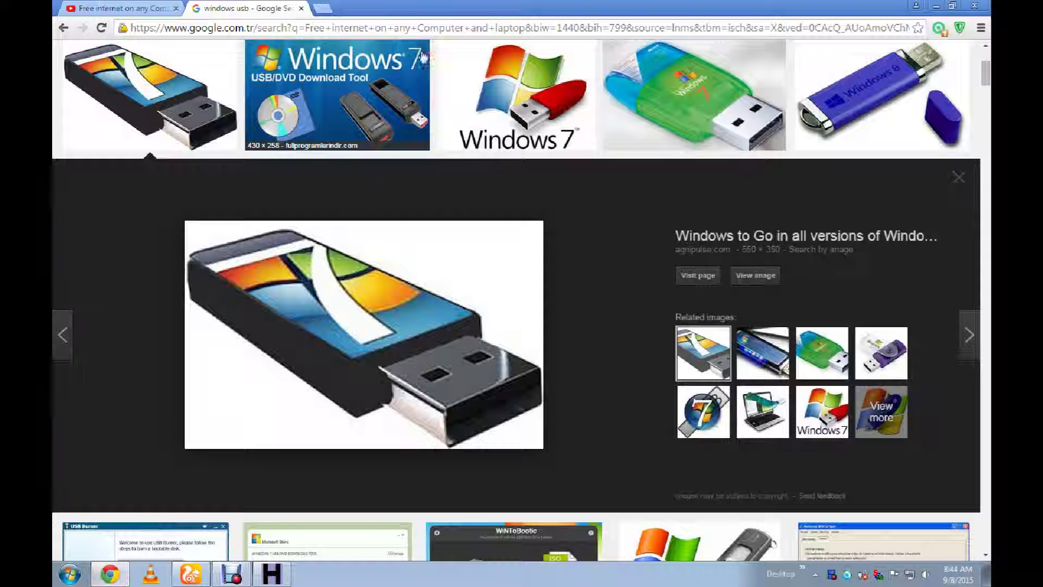
{"action": "left_click", "coordinate": [325, 9]}
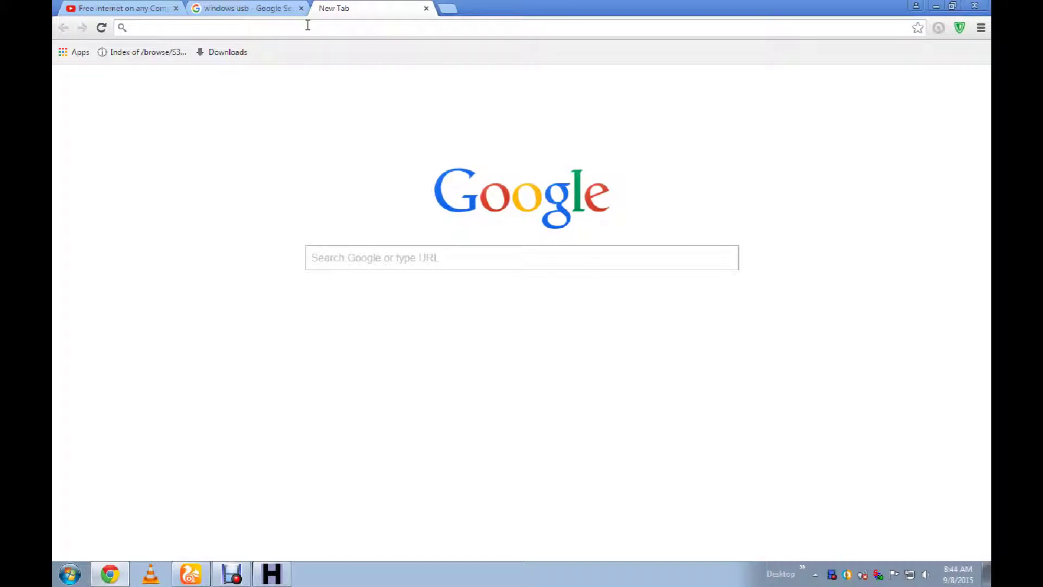
{"action": "type", "text": "shininggrouppk.blogspot.com"}
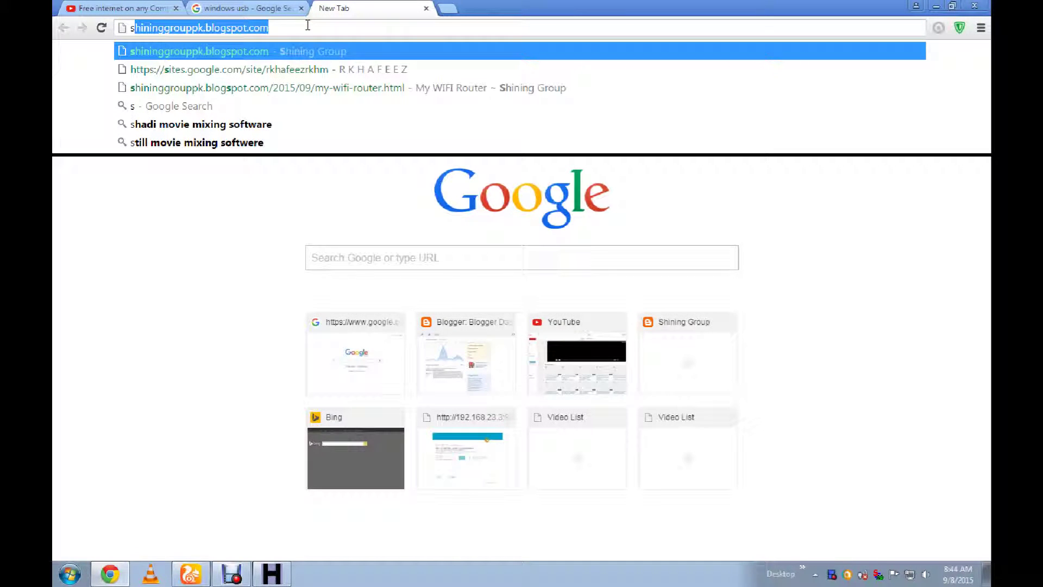
{"action": "left_click", "coordinate": [271, 27]}
{"action": "left_click_drag", "start_coordinate": [274, 27], "coordinate": [130, 31]}
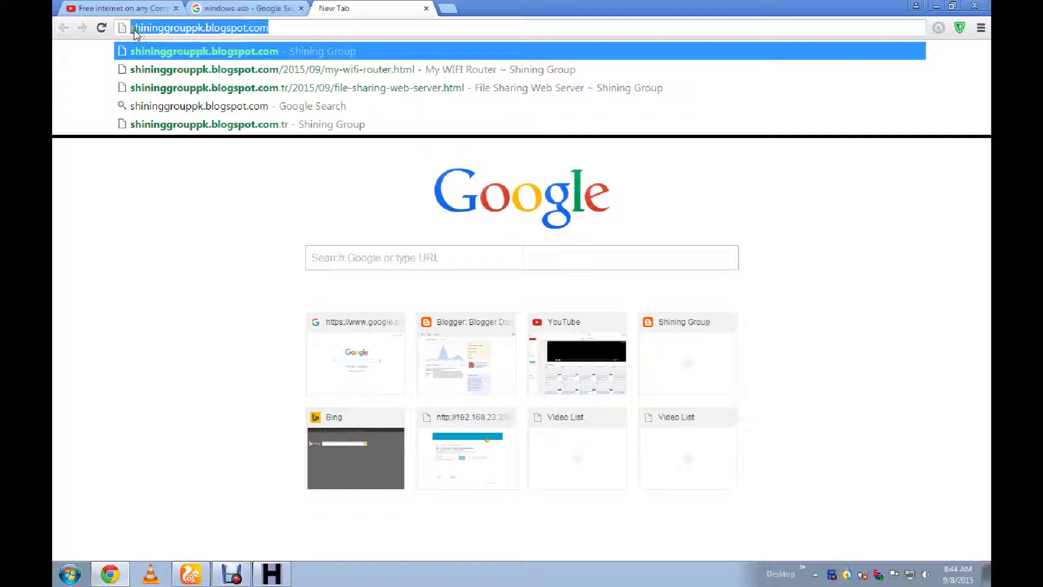
{"action": "right_click", "coordinate": [133, 31]}
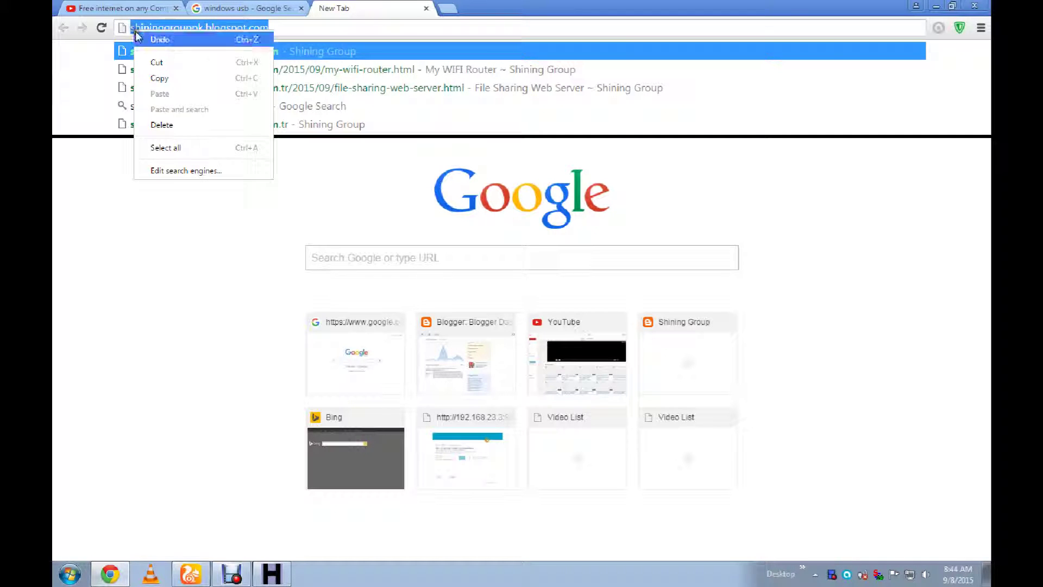
{"action": "left_click", "coordinate": [159, 79]}
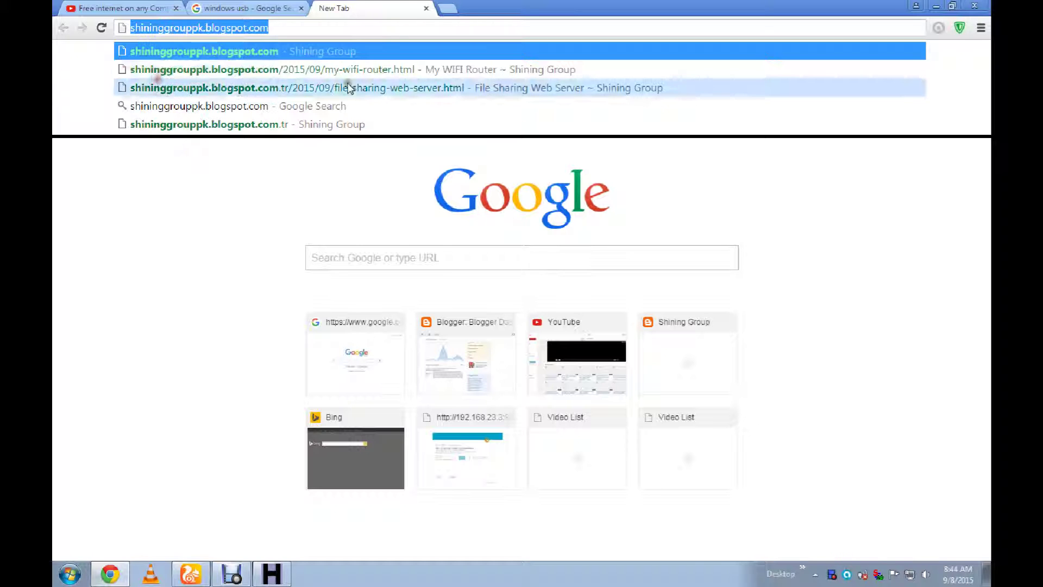
{"action": "left_click", "coordinate": [426, 8]}
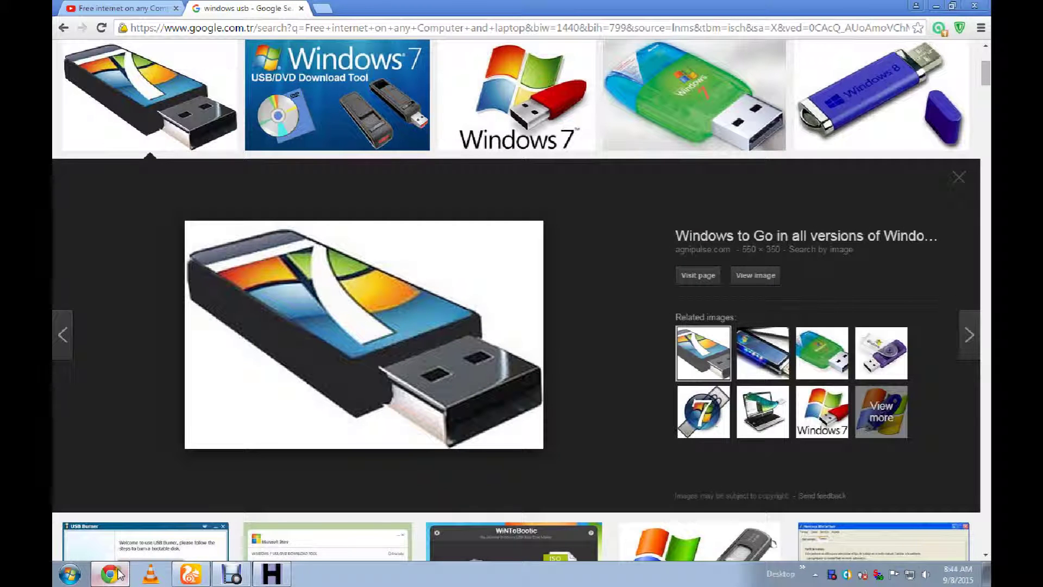
Back in WinHTTrack, paste the copied address as the project name and shorten it to shininggrouppk
{"action": "left_click", "coordinate": [272, 574]}
{"action": "left_click", "coordinate": [328, 50]}
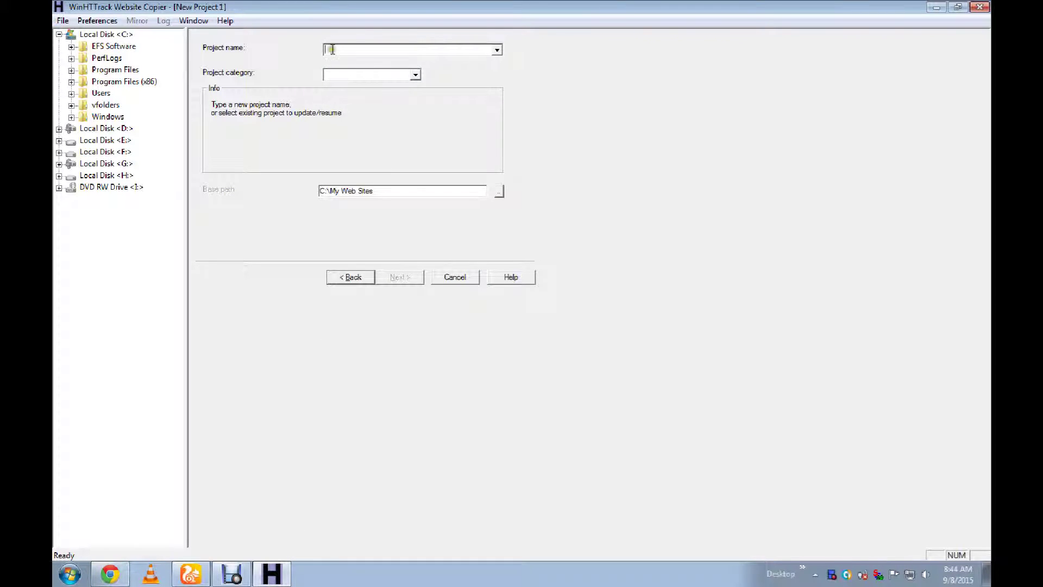
{"action": "right_click", "coordinate": [328, 50]}
{"action": "left_click", "coordinate": [362, 107]}
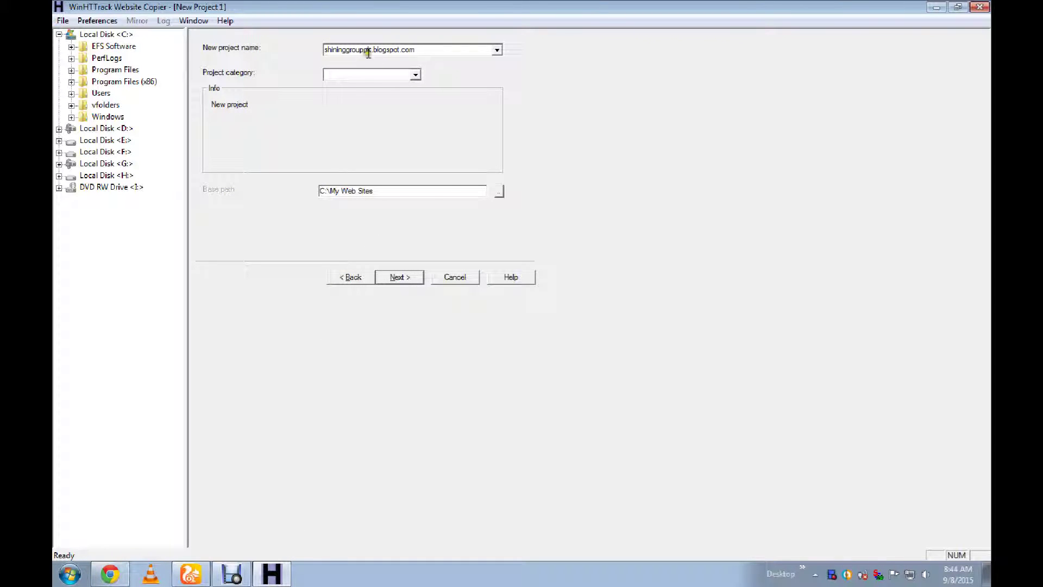
{"action": "left_click_drag", "start_coordinate": [369, 50], "coordinate": [443, 54]}
{"action": "left_click_drag", "start_coordinate": [372, 50], "coordinate": [438, 56]}
{"action": "key", "text": "BackSpace"}
Set the project category to the copied address shininggrouppk.blogspot.com
{"action": "left_click", "coordinate": [415, 75]}
{"action": "left_click", "coordinate": [415, 74]}
{"action": "right_click", "coordinate": [330, 72]}
{"action": "left_click", "coordinate": [369, 131]}
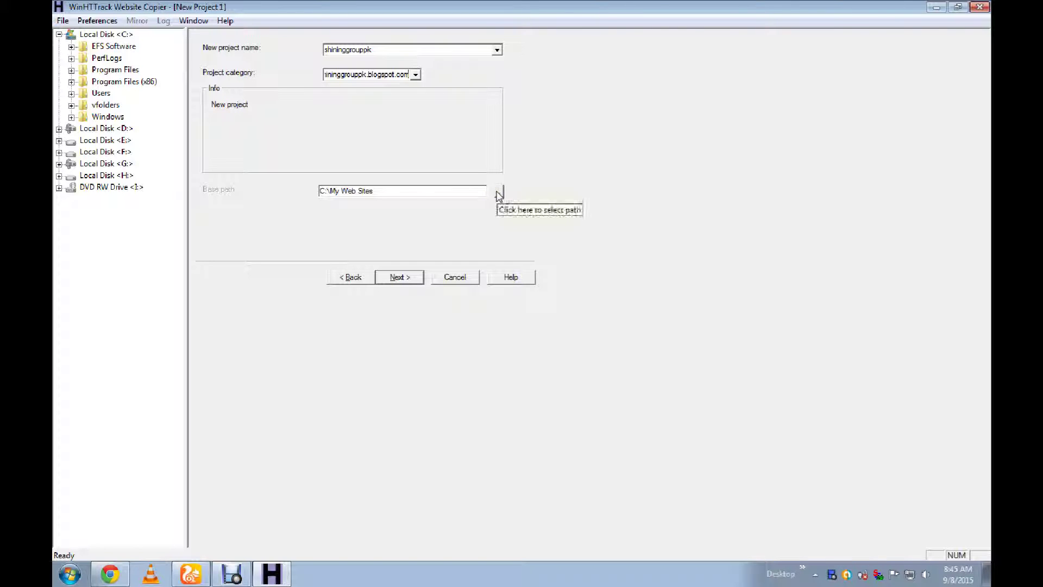
Minimize WinHTTrack, create a new folder with the default name on the desktop and move it below the HTTrack installer
{"action": "left_click", "coordinate": [937, 8]}
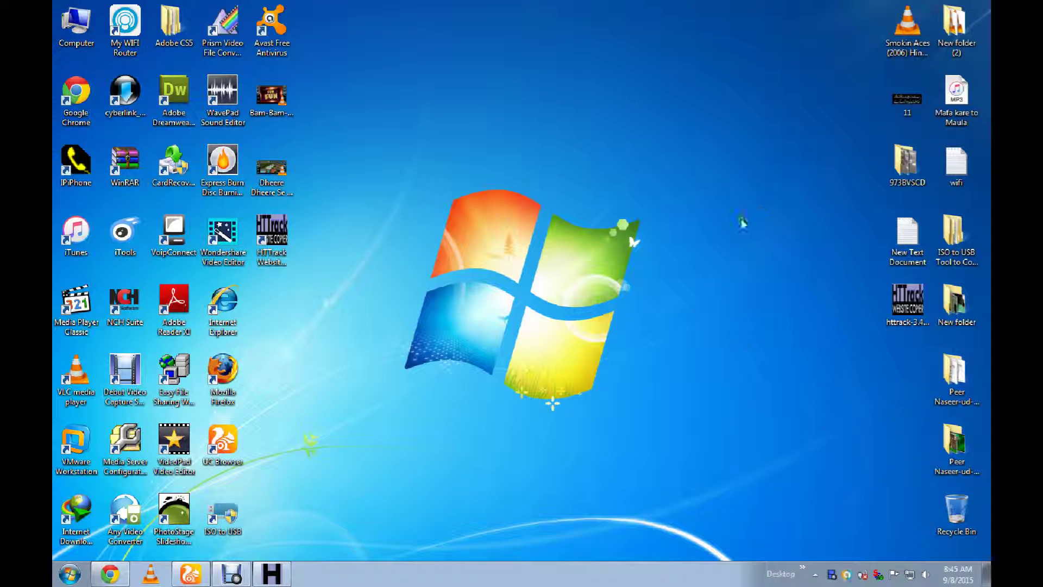
{"action": "right_click", "coordinate": [748, 336]}
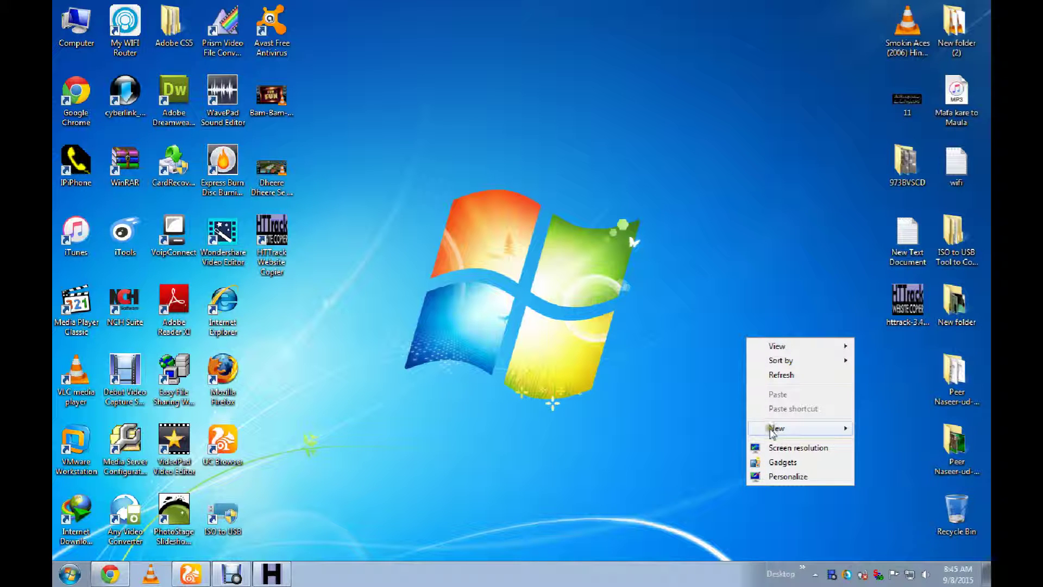
{"action": "mouse_move", "coordinate": [772, 429]}
{"action": "left_click", "coordinate": [878, 429]}
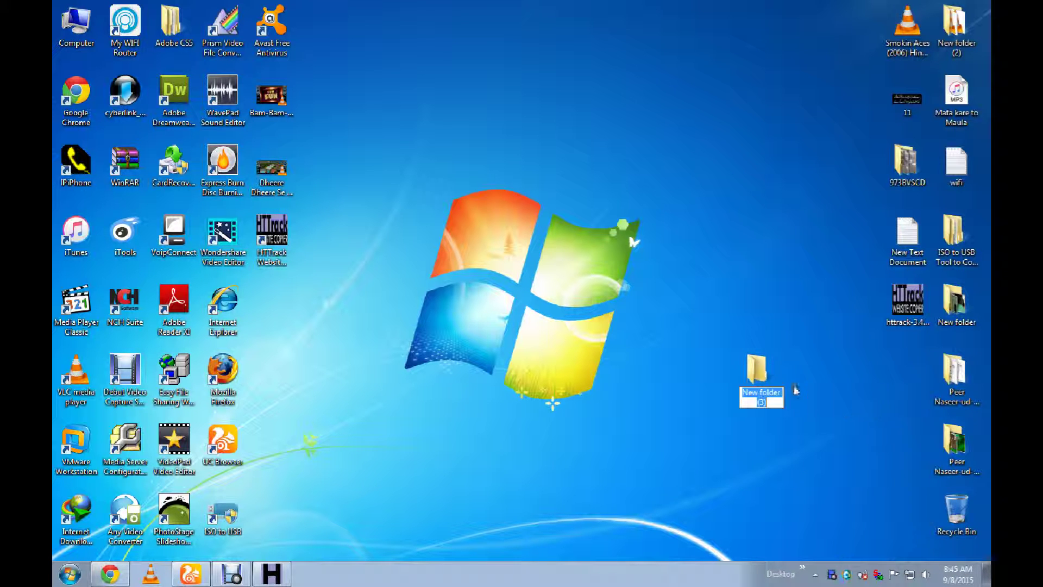
{"action": "key", "text": "Return"}
{"action": "left_click_drag", "start_coordinate": [761, 378], "coordinate": [899, 383]}
{"action": "left_click", "coordinate": [708, 365]}
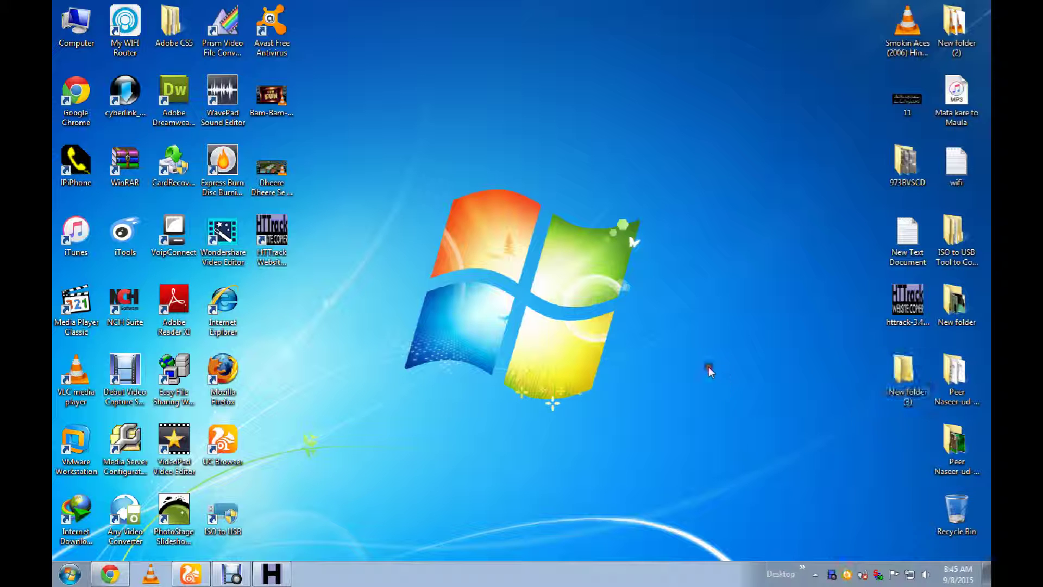
Return to WinHTTrack, leave the base path as C:\My Web Sites and continue to the mirroring mode settings
{"action": "left_click", "coordinate": [271, 573]}
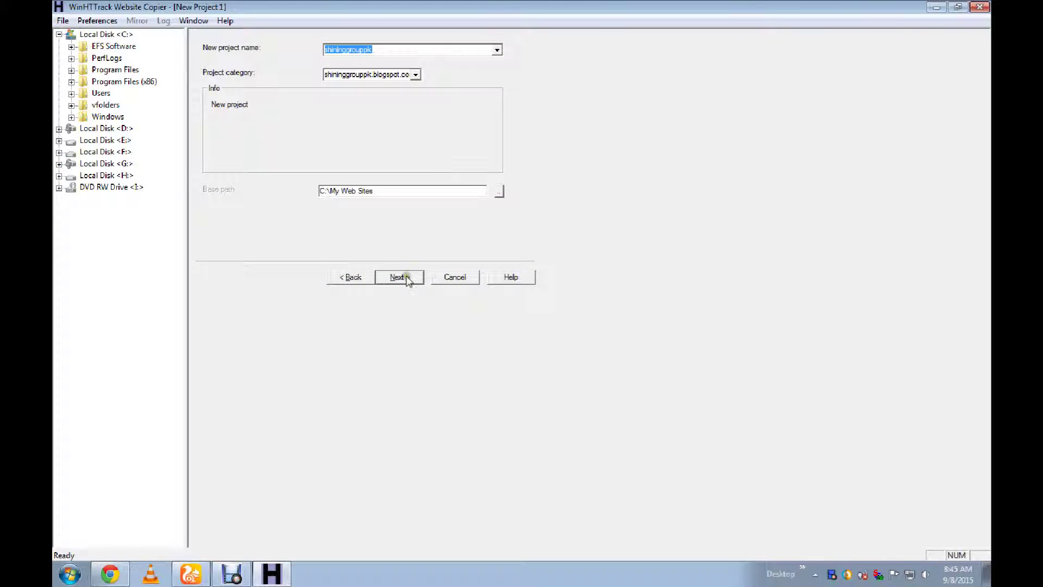
{"action": "left_click", "coordinate": [497, 193]}
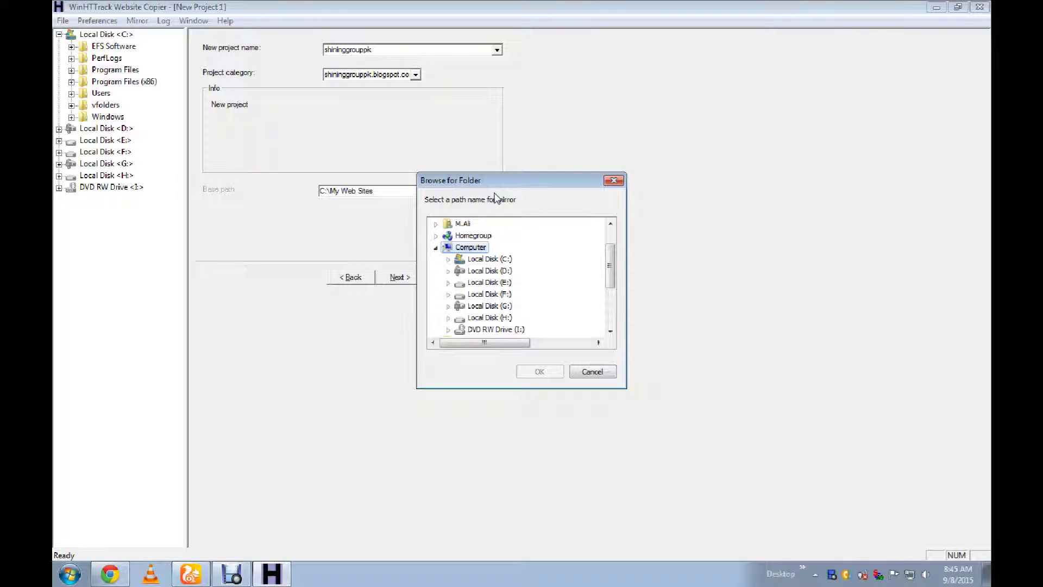
{"action": "left_click", "coordinate": [611, 184]}
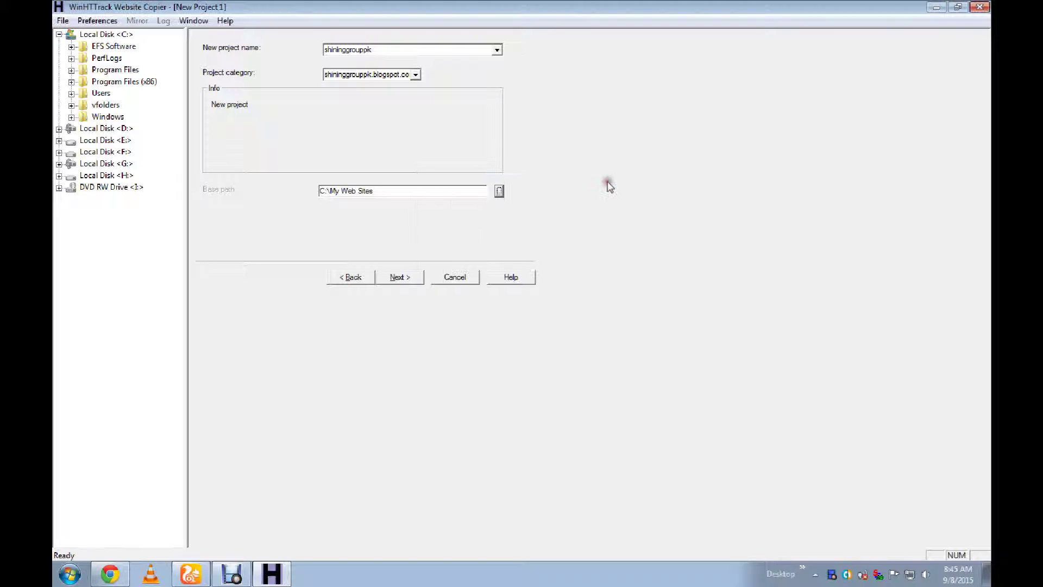
{"action": "left_click", "coordinate": [400, 278]}
{"action": "left_click", "coordinate": [401, 277]}
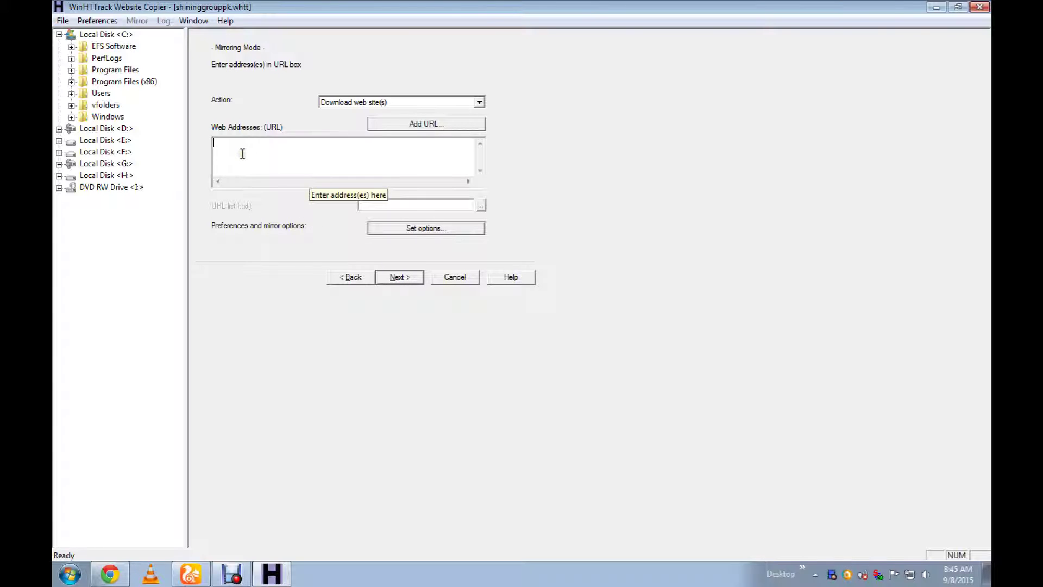
Keep the action Download web site(s), paste shininggrouppk.blogspot.com as the web address and launch the mirroring with the default connection settings
{"action": "left_click", "coordinate": [478, 102]}
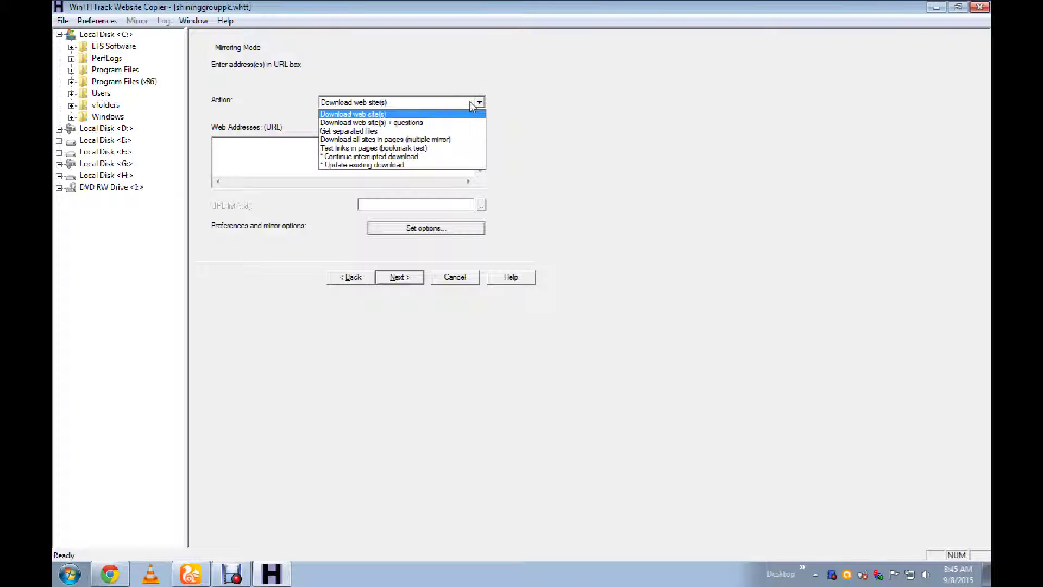
{"action": "left_click", "coordinate": [561, 96]}
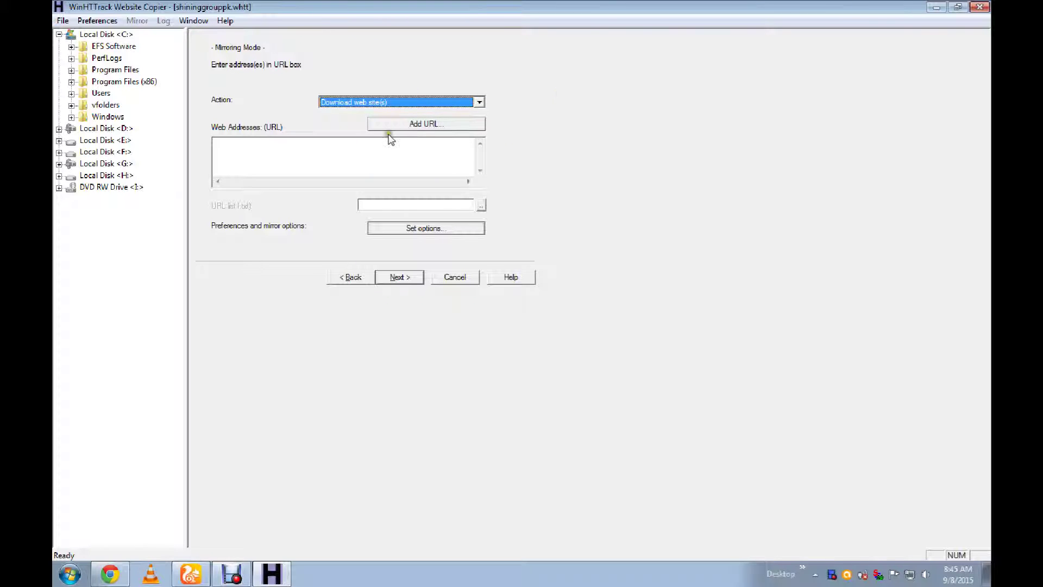
{"action": "right_click", "coordinate": [365, 144]}
{"action": "left_click", "coordinate": [382, 204]}
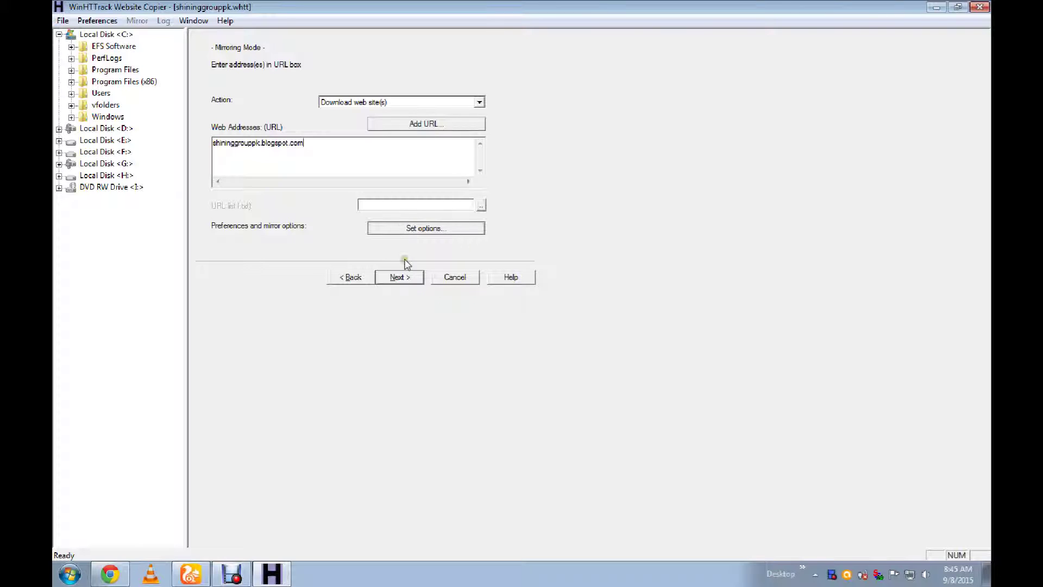
{"action": "left_click", "coordinate": [399, 278]}
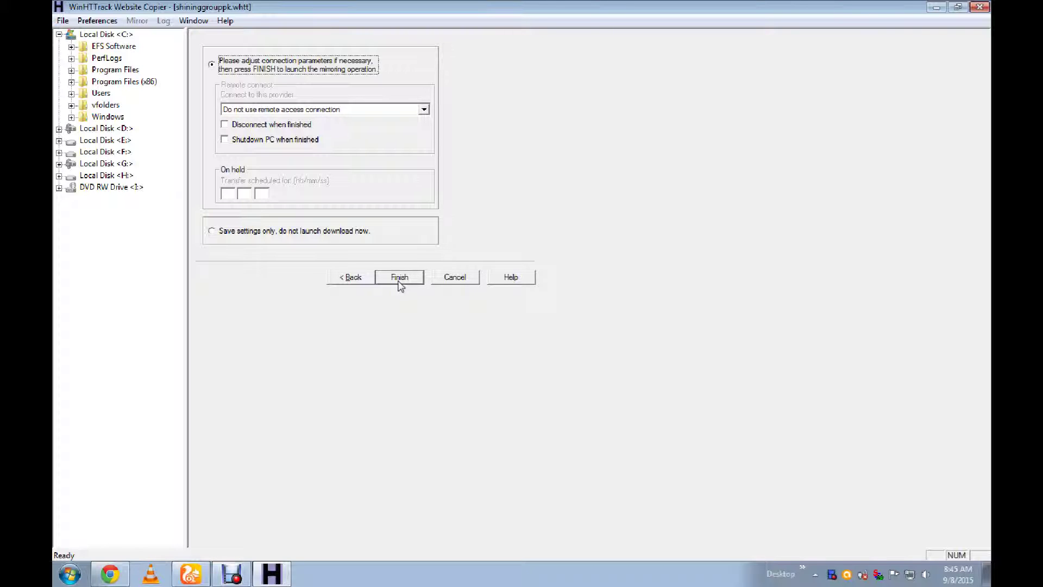
{"action": "left_click", "coordinate": [400, 280]}
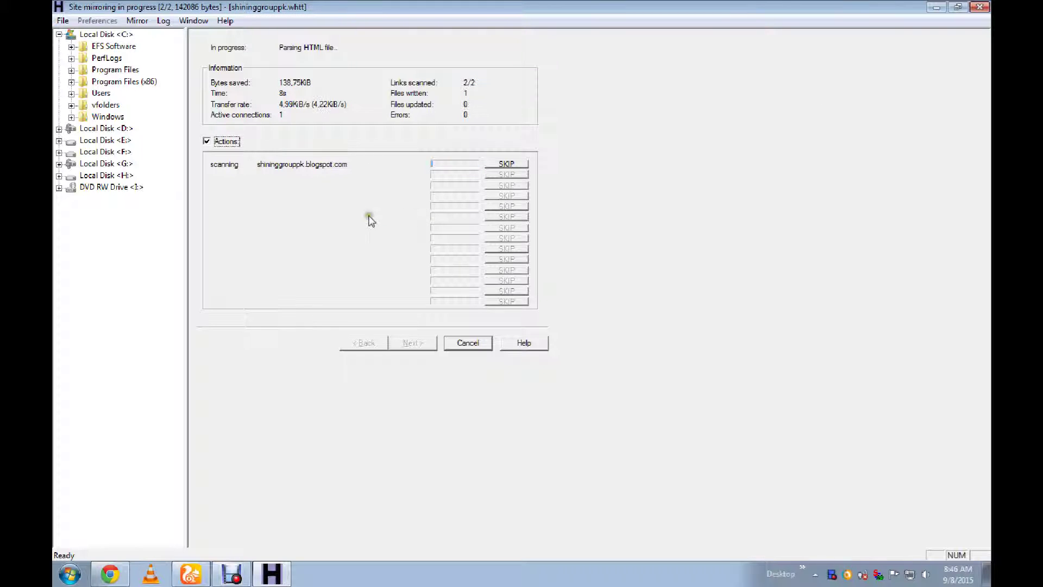
Minimize WinHTTrack, move New folder (3) from the desktop to the Recycle Bin and empty the bin
{"action": "left_click", "coordinate": [935, 7]}
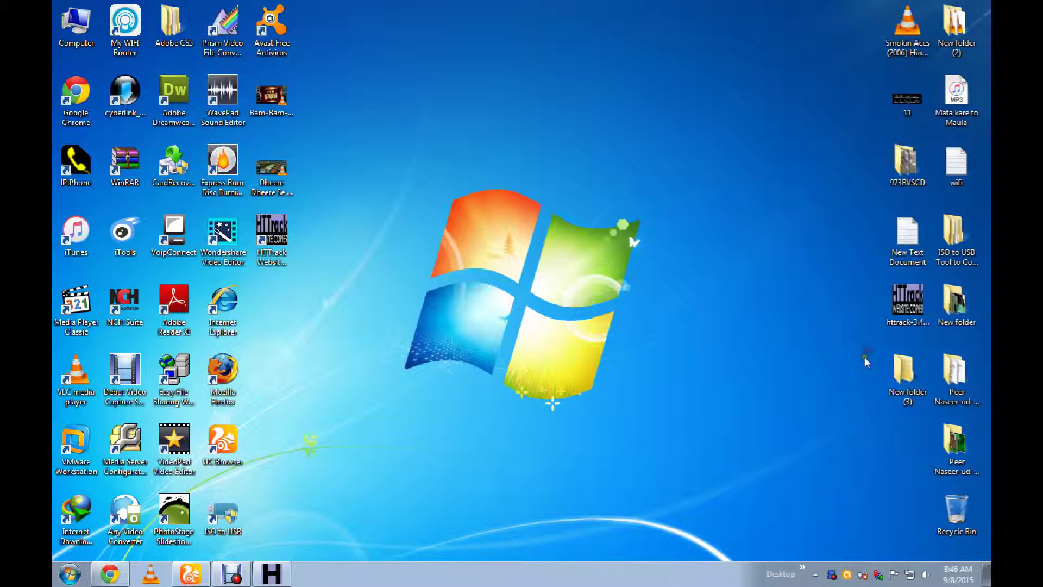
{"action": "left_click_drag", "start_coordinate": [956, 513], "coordinate": [956, 516]}
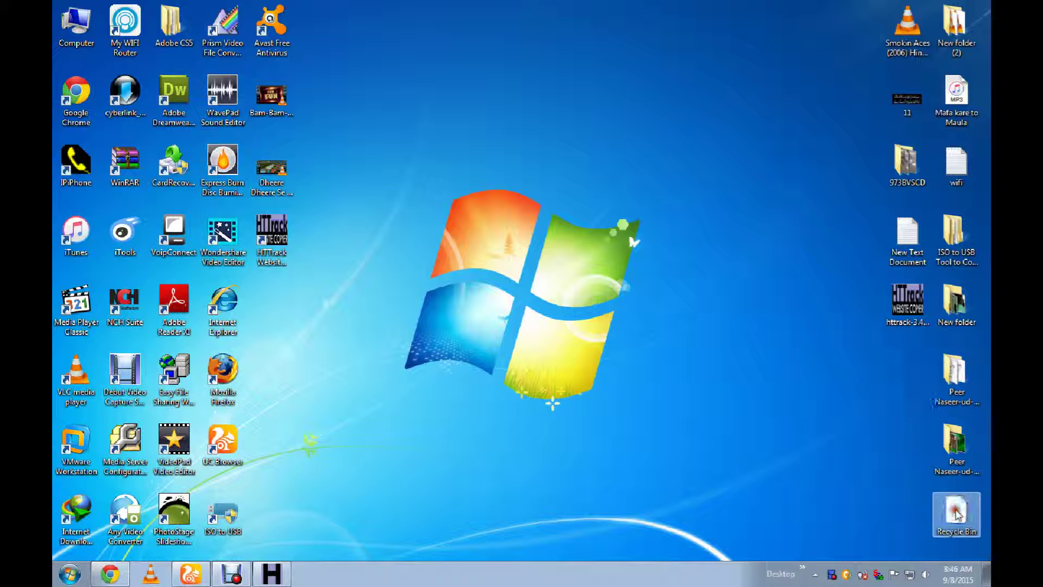
{"action": "right_click", "coordinate": [955, 518]}
{"action": "left_click", "coordinate": [894, 444]}
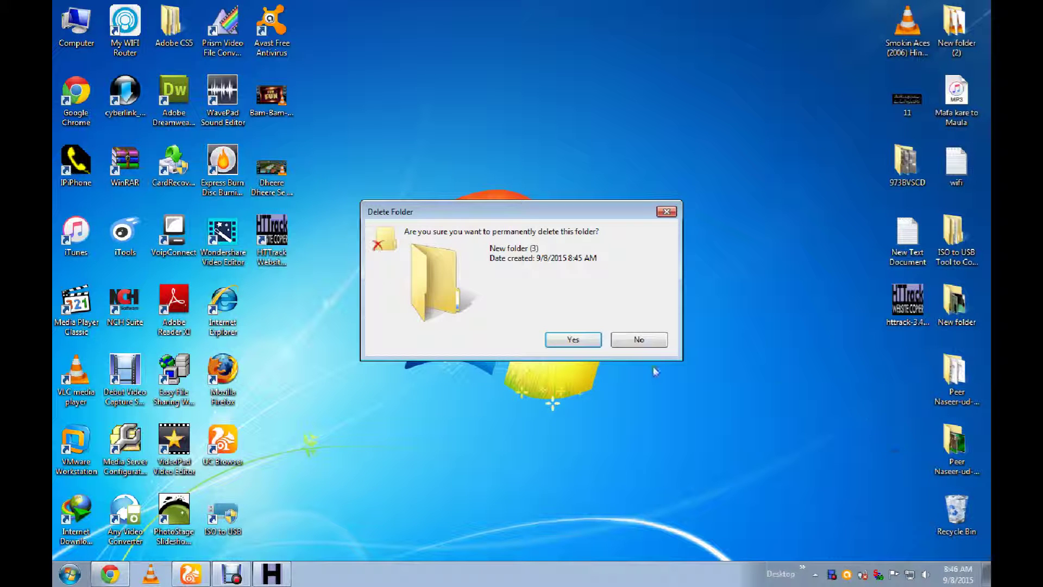
{"action": "left_click", "coordinate": [592, 340]}
{"action": "right_click", "coordinate": [516, 163]}
{"action": "left_click", "coordinate": [535, 200]}
{"action": "right_click", "coordinate": [482, 121]}
{"action": "left_click", "coordinate": [511, 158]}
{"action": "right_click", "coordinate": [487, 103]}
{"action": "left_click", "coordinate": [511, 140]}
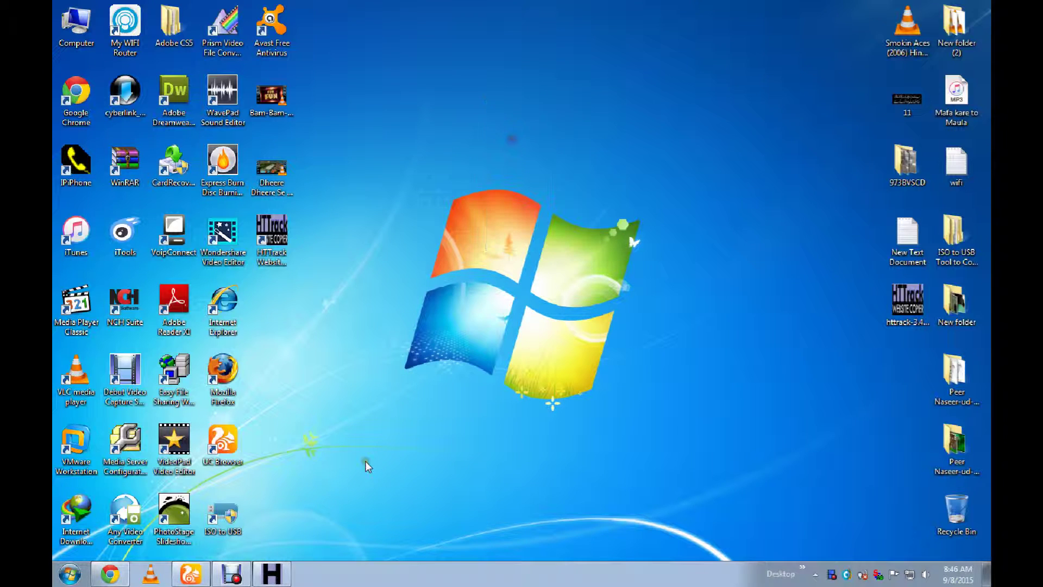
Bring up WinHTTrack to check the mirroring progress and minimize it again
{"action": "left_click", "coordinate": [273, 575]}
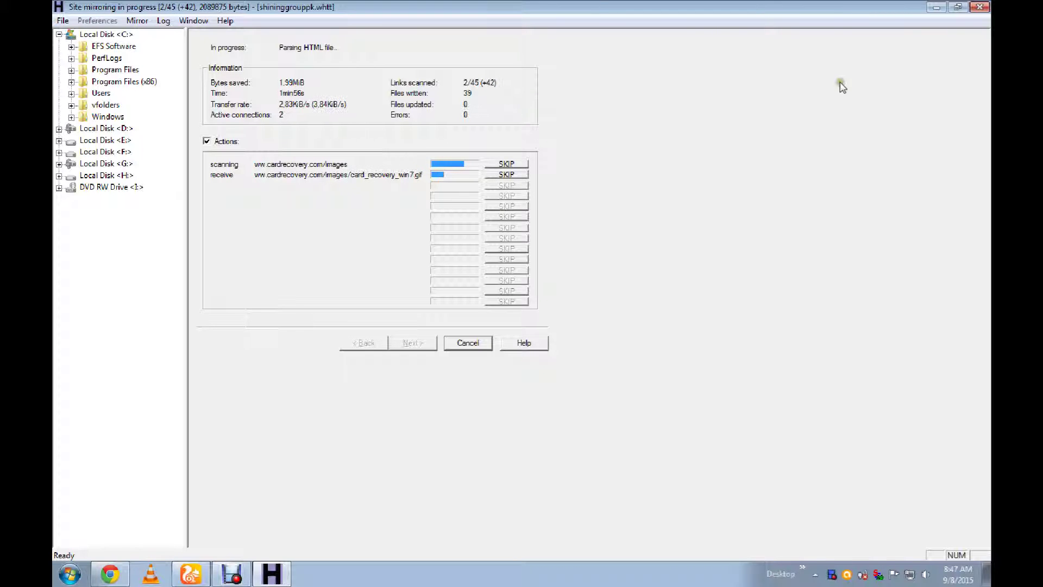
{"action": "left_click", "coordinate": [936, 9]}
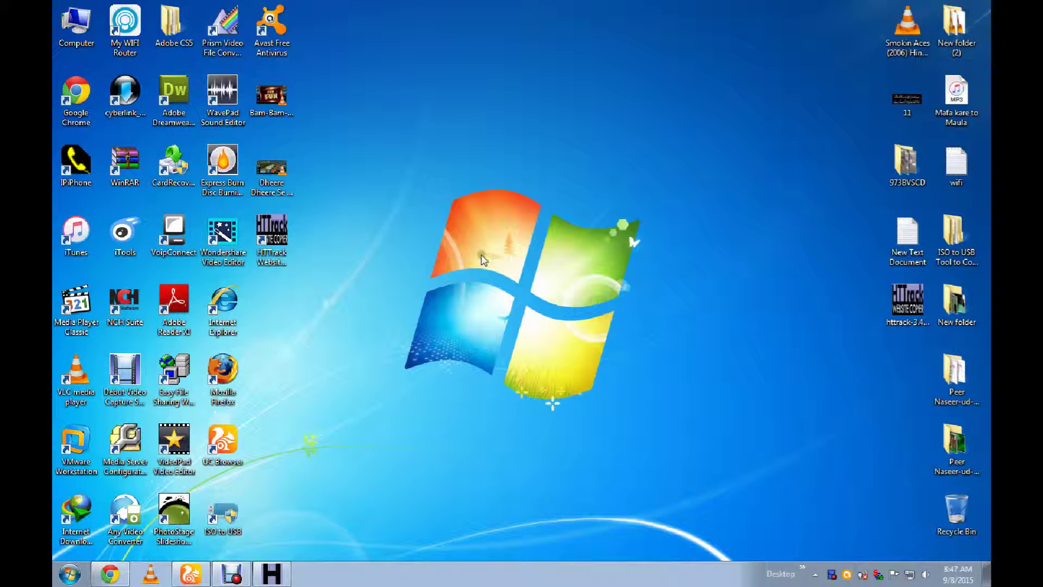
Open the index page in C:\My Web Sites to examine the local project list, then close the page and the folder window
{"action": "double_click", "coordinate": [78, 30]}
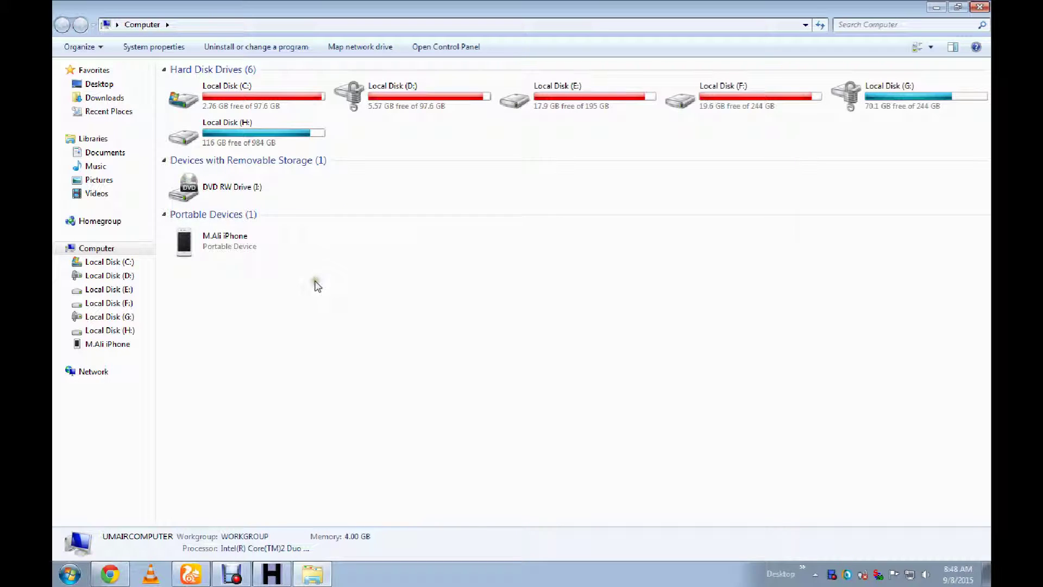
{"action": "double_click", "coordinate": [253, 101]}
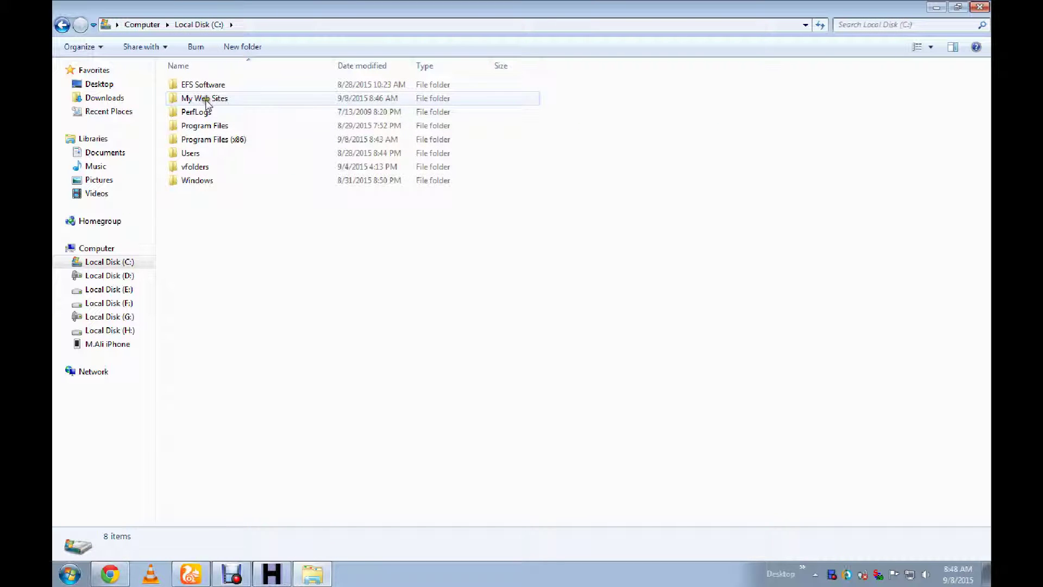
{"action": "double_click", "coordinate": [205, 100]}
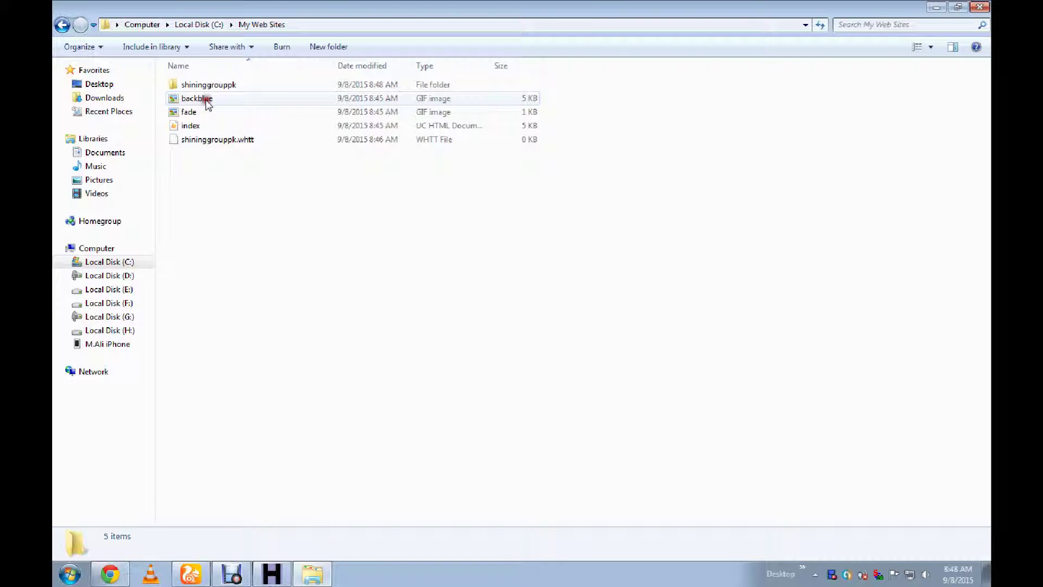
{"action": "double_click", "coordinate": [187, 127]}
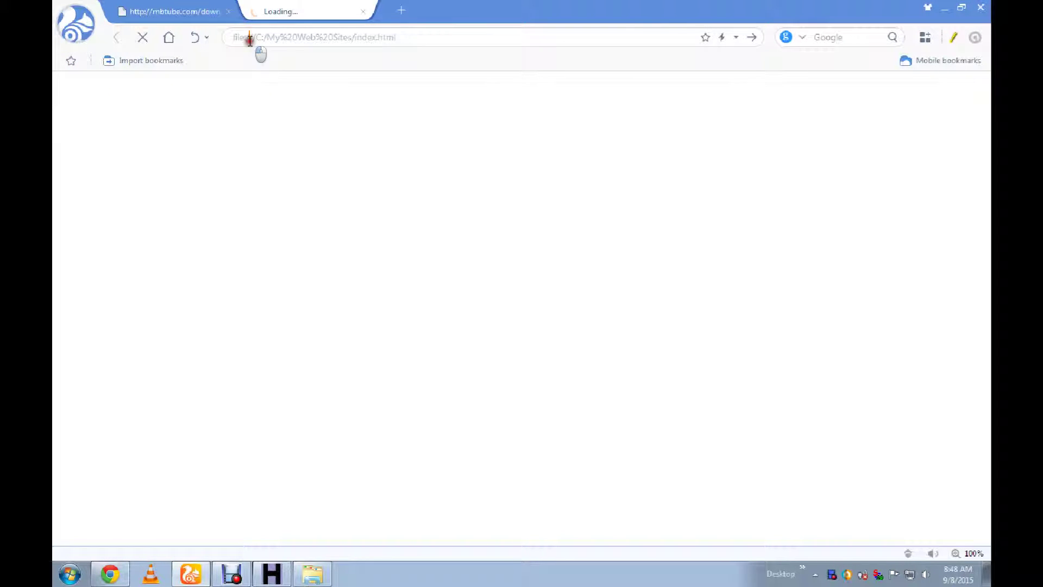
{"action": "left_click", "coordinate": [255, 40]}
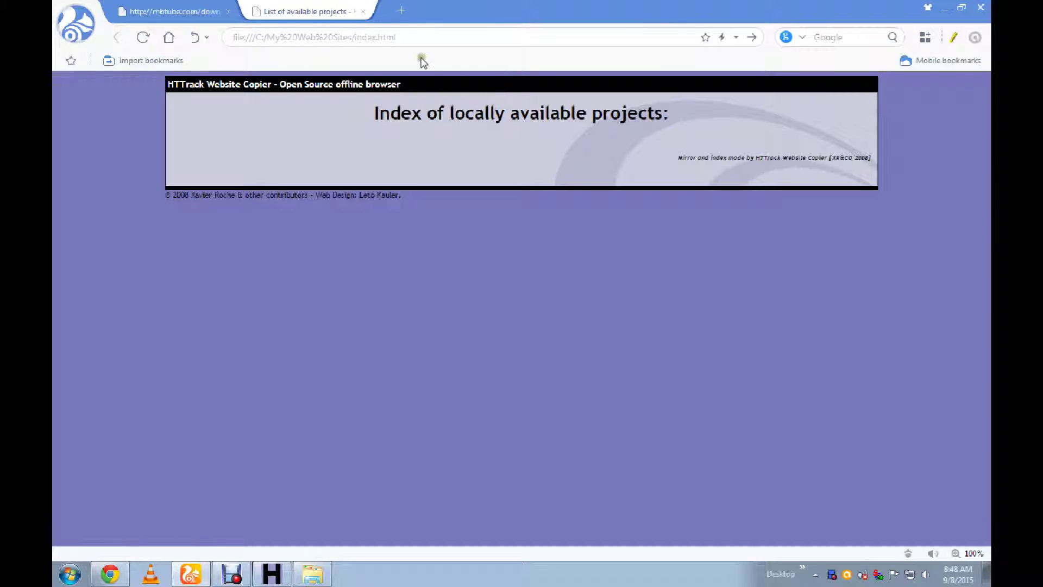
{"action": "left_click", "coordinate": [364, 12]}
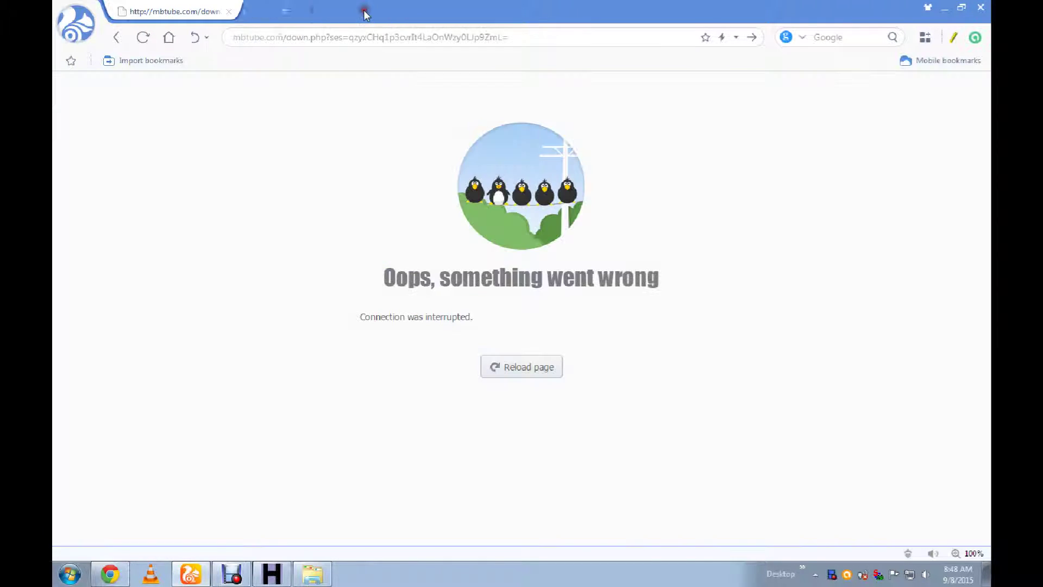
{"action": "left_click", "coordinate": [943, 9]}
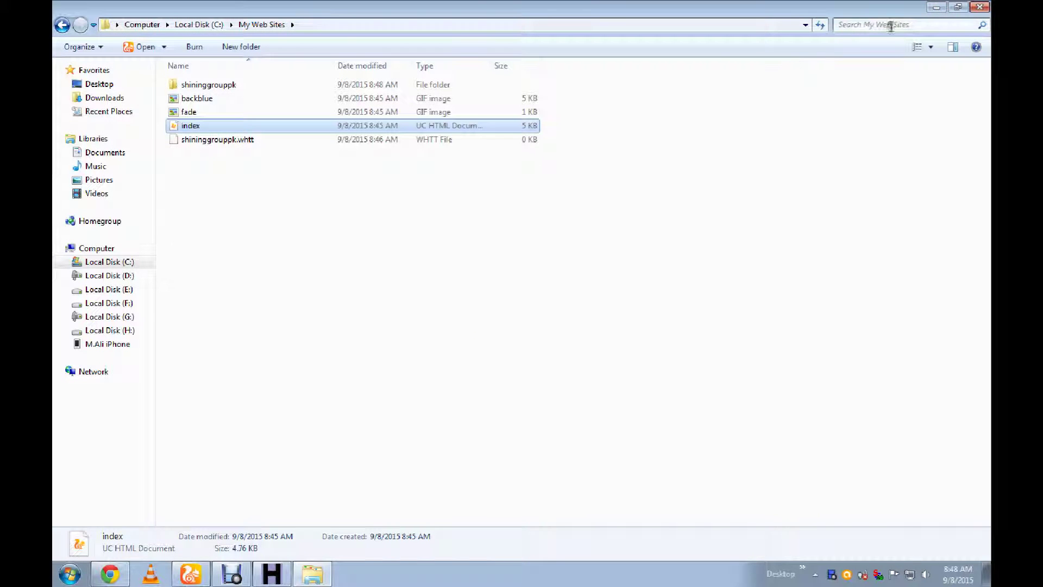
{"action": "left_click", "coordinate": [980, 6]}
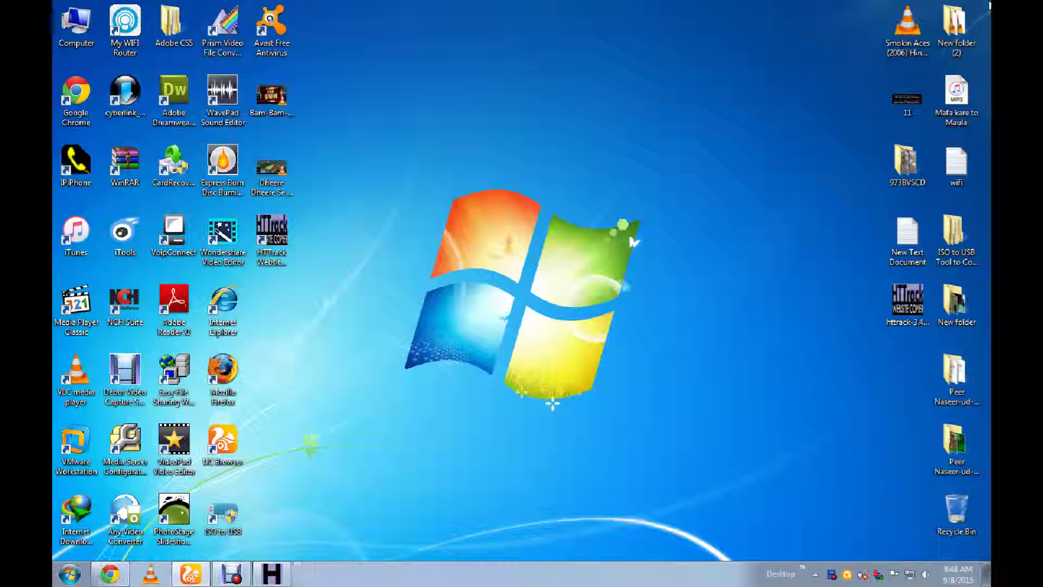
{"action": "right_click", "coordinate": [421, 88]}
{"action": "left_click", "coordinate": [444, 124]}
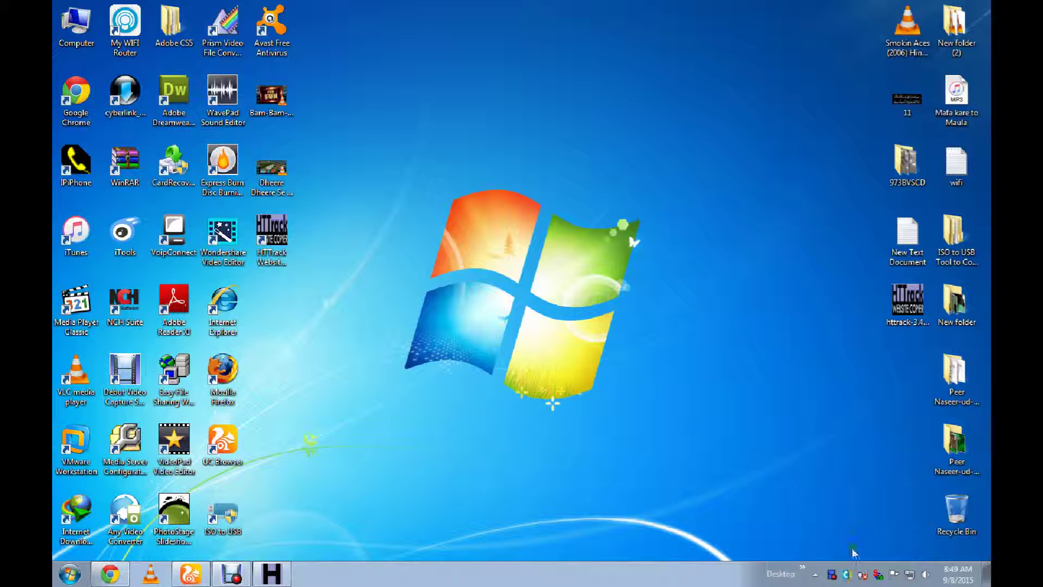
{"action": "right_click", "coordinate": [831, 574]}
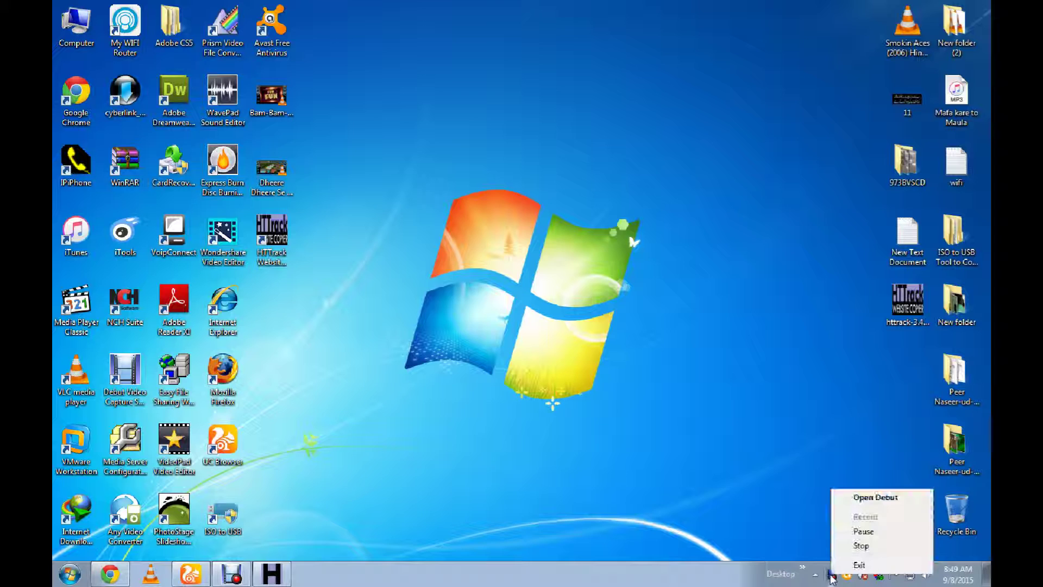